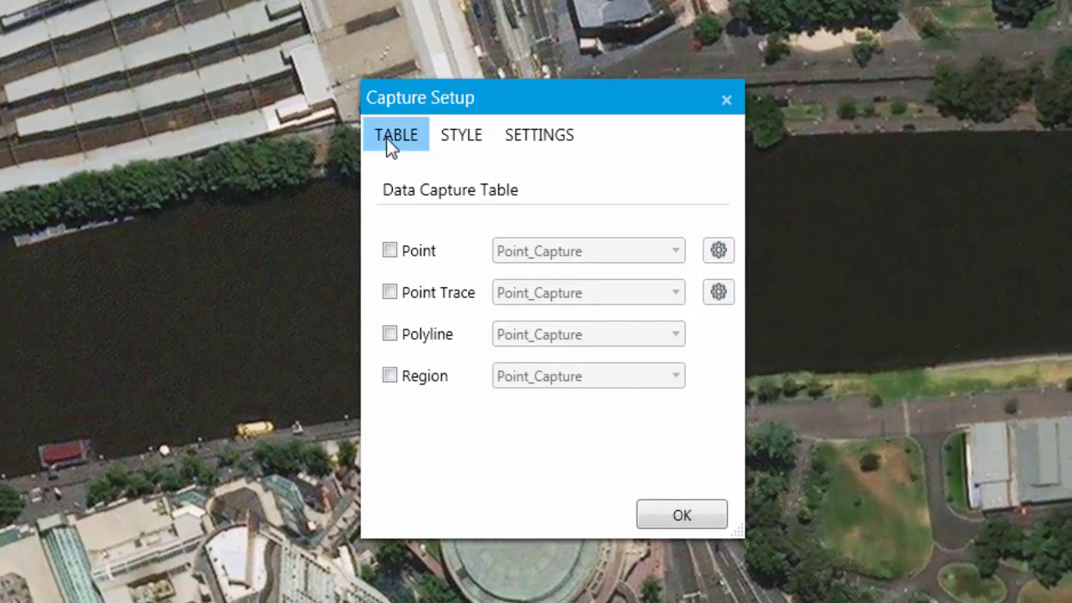
pyautogui.click(456, 140)
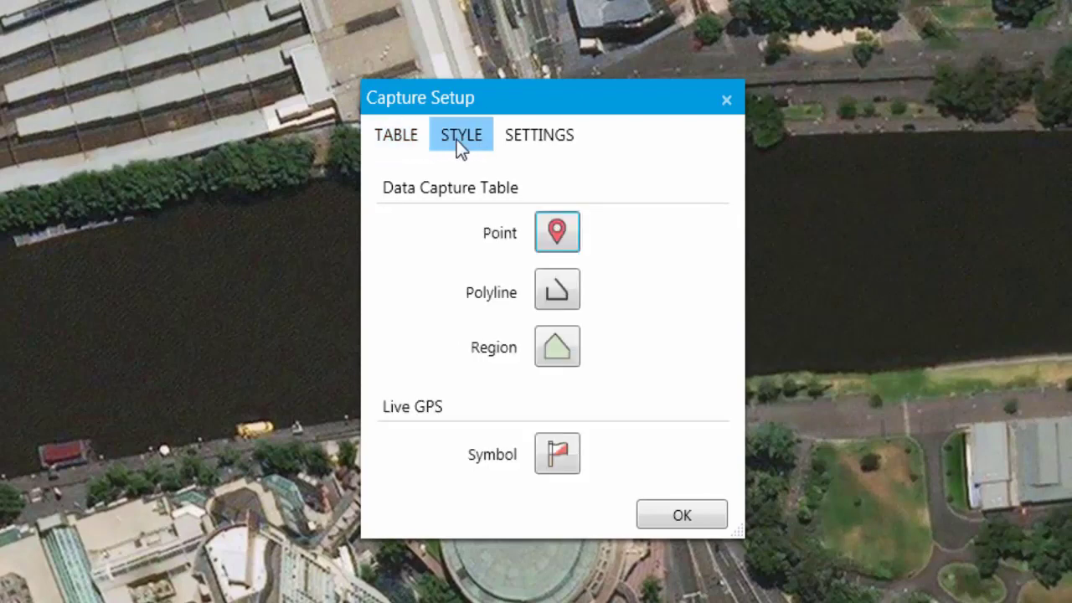
pyautogui.click(554, 138)
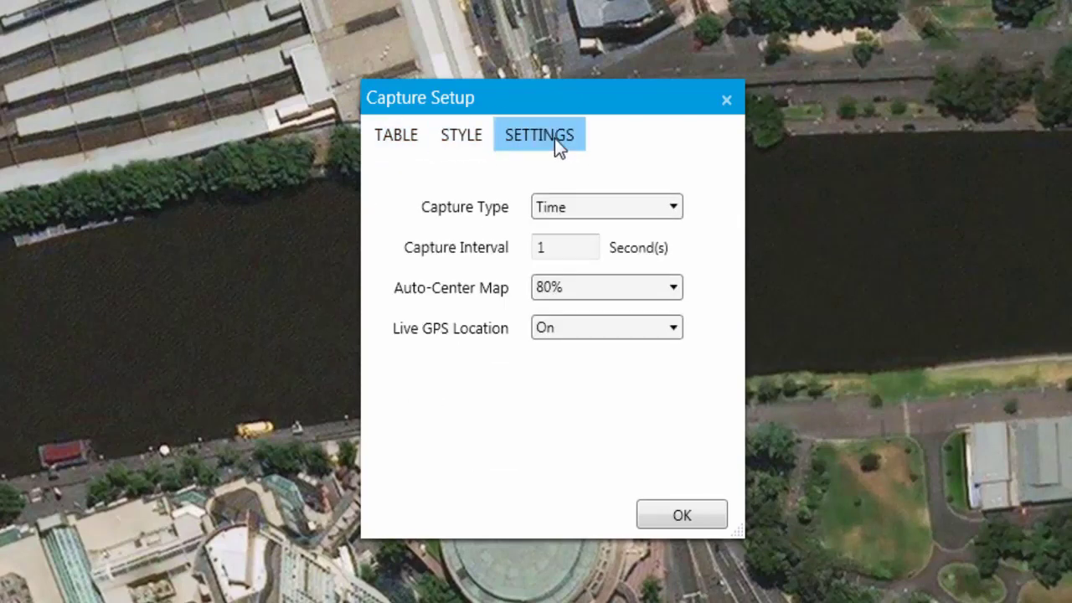
# - Enable Point and Point Trace data capture, using Point_Capture as the table for points
pyautogui.click(389, 141)
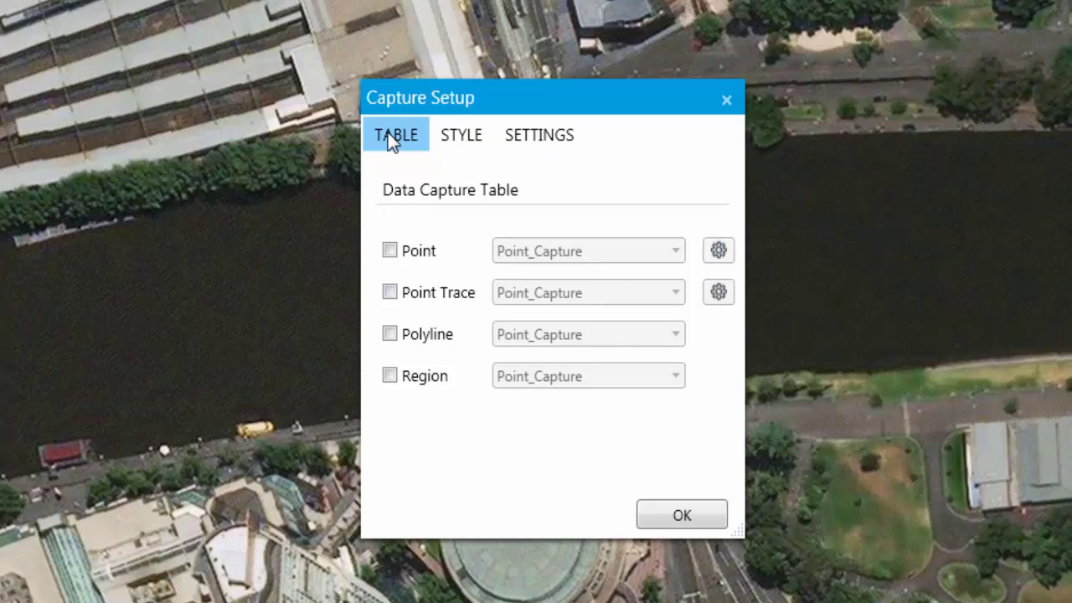
pyautogui.click(392, 251)
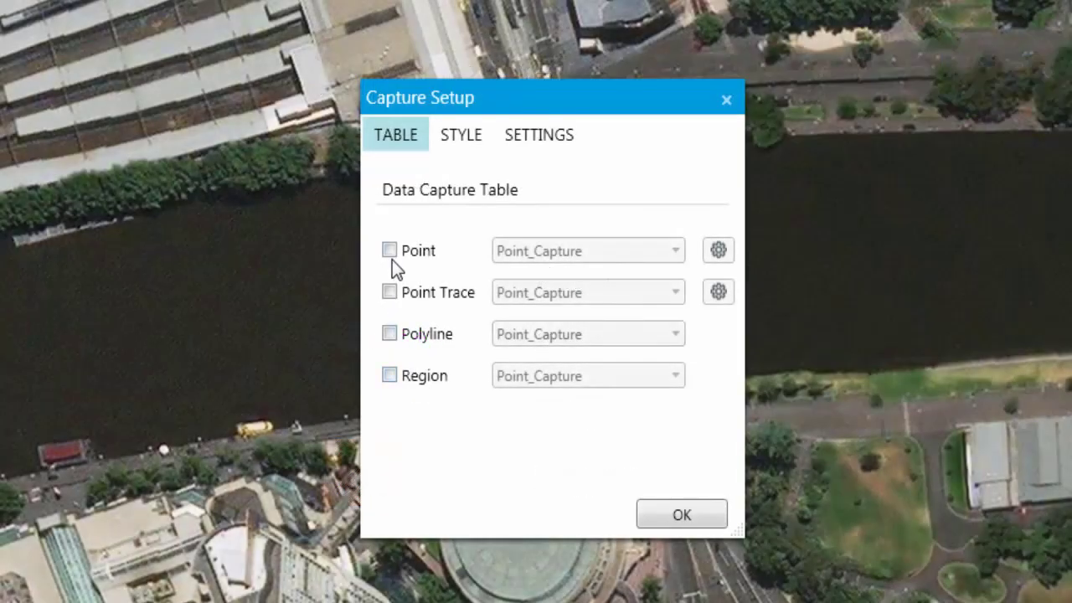
pyautogui.click(390, 251)
pyautogui.click(390, 293)
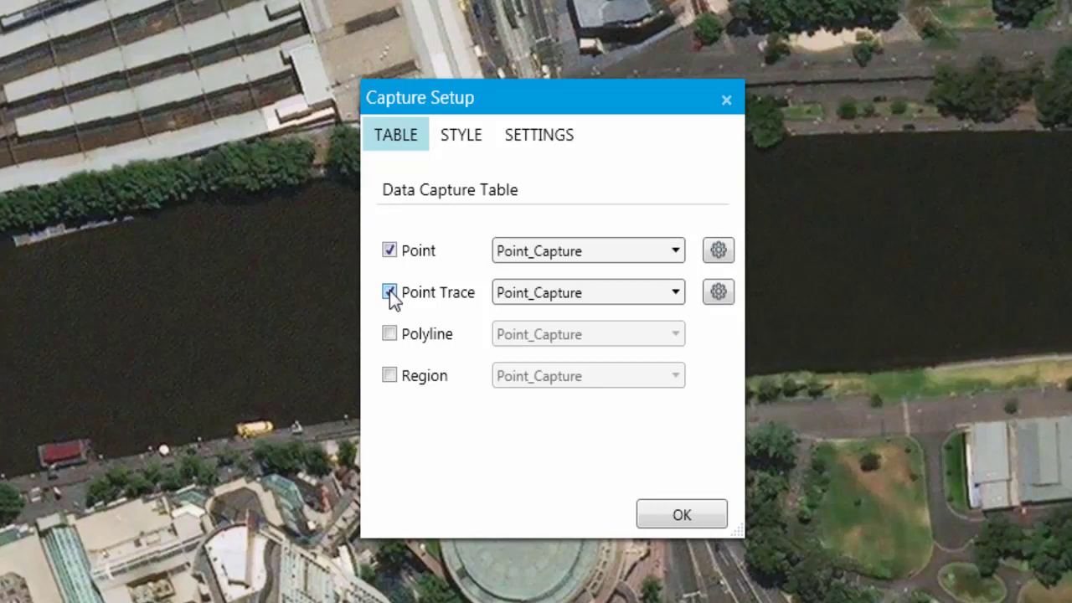
pyautogui.click(588, 256)
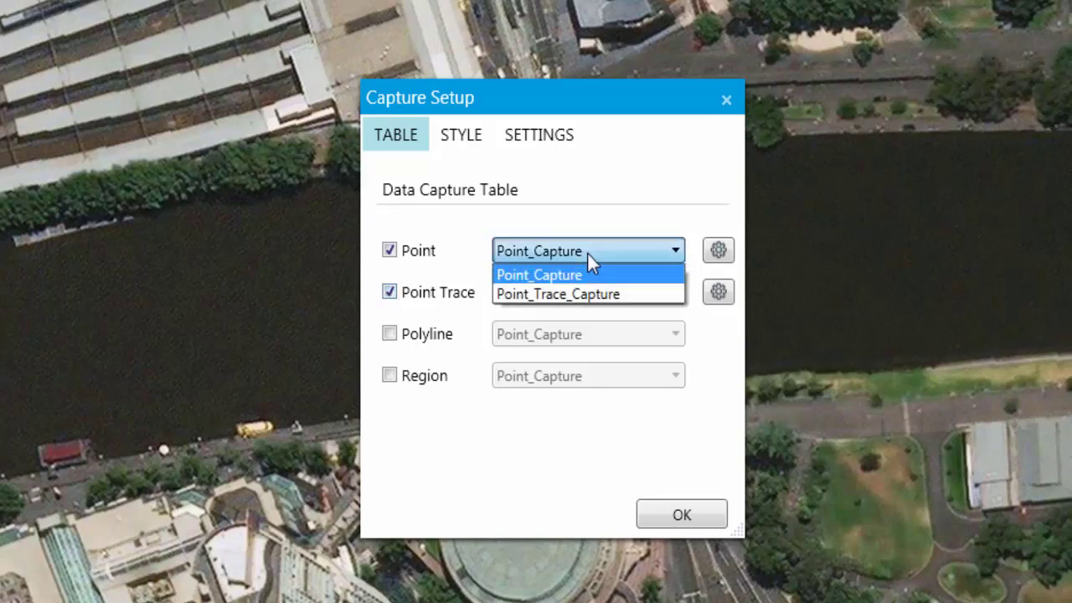
pyautogui.click(588, 256)
# - For the Point table, map Longitude, Latitude, Elevation and Date Time to the Longitude, Latitude, Elevation and DateTime fields
pyautogui.click(718, 251)
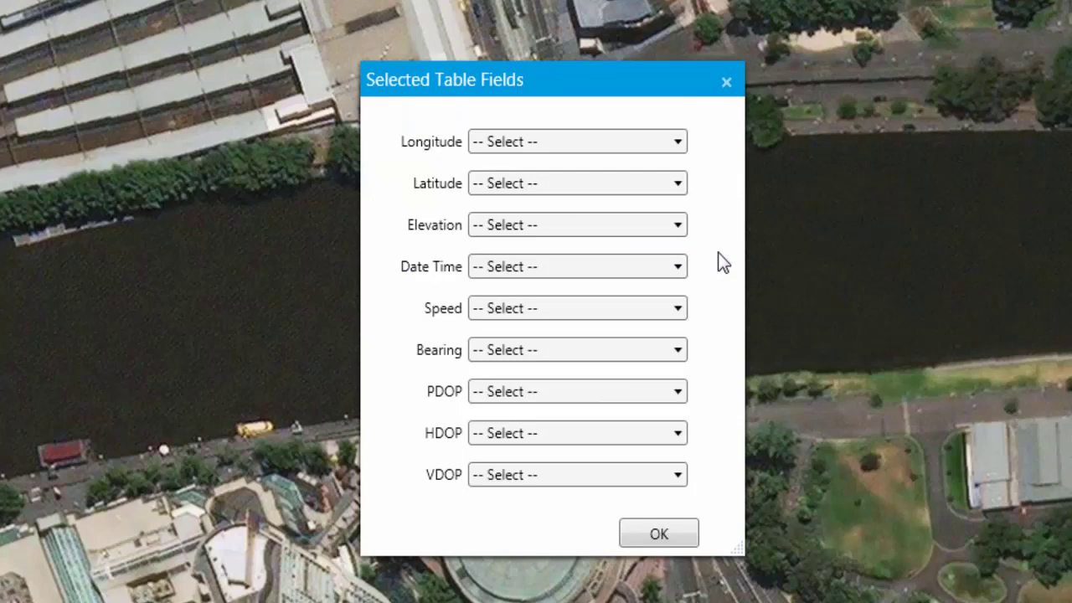
pyautogui.click(630, 143)
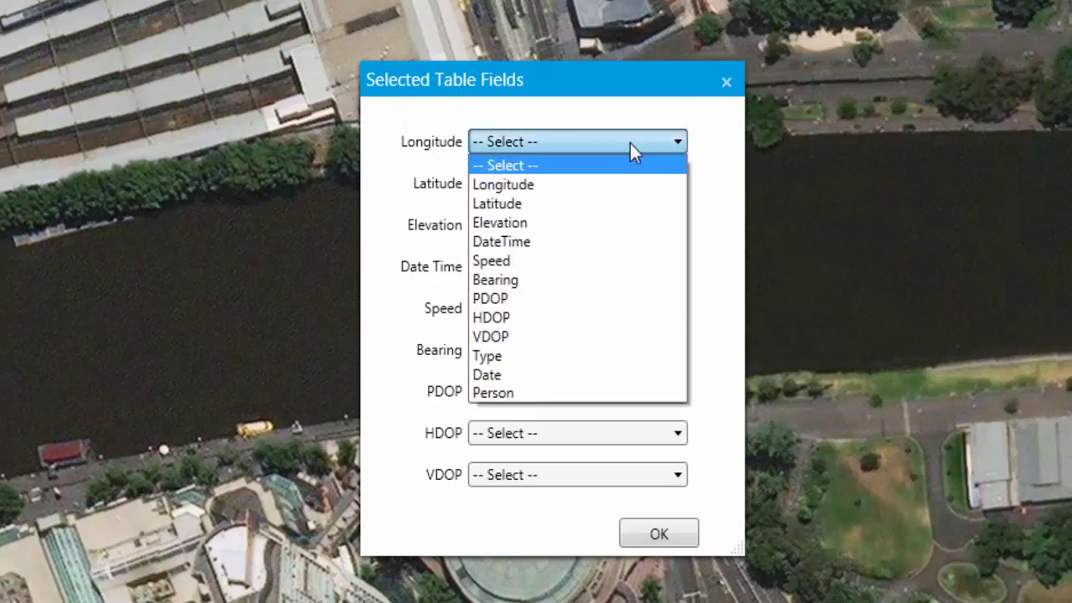
pyautogui.click(602, 184)
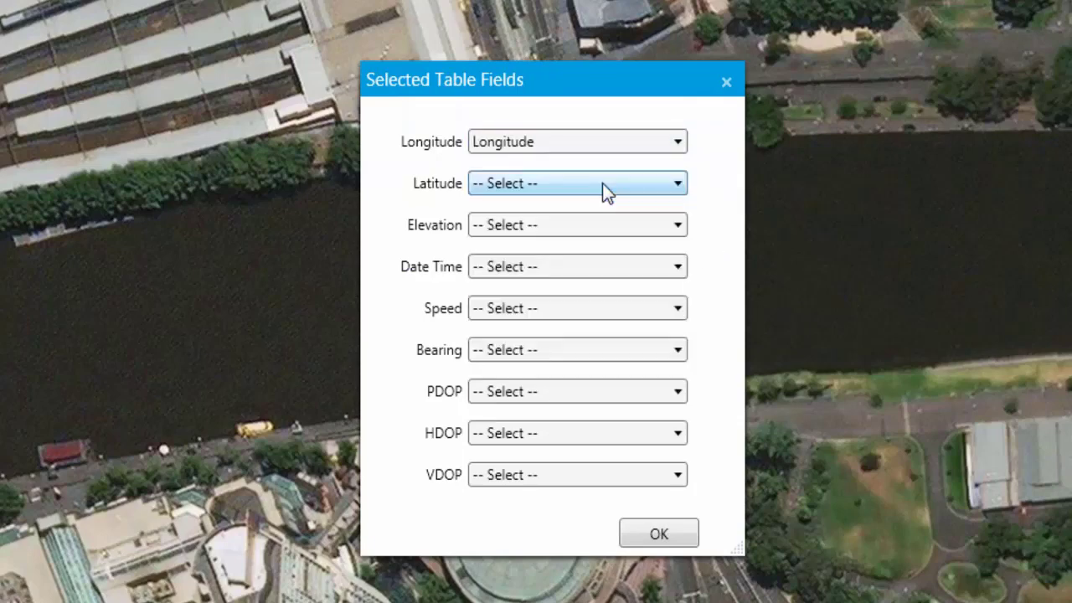
pyautogui.click(594, 188)
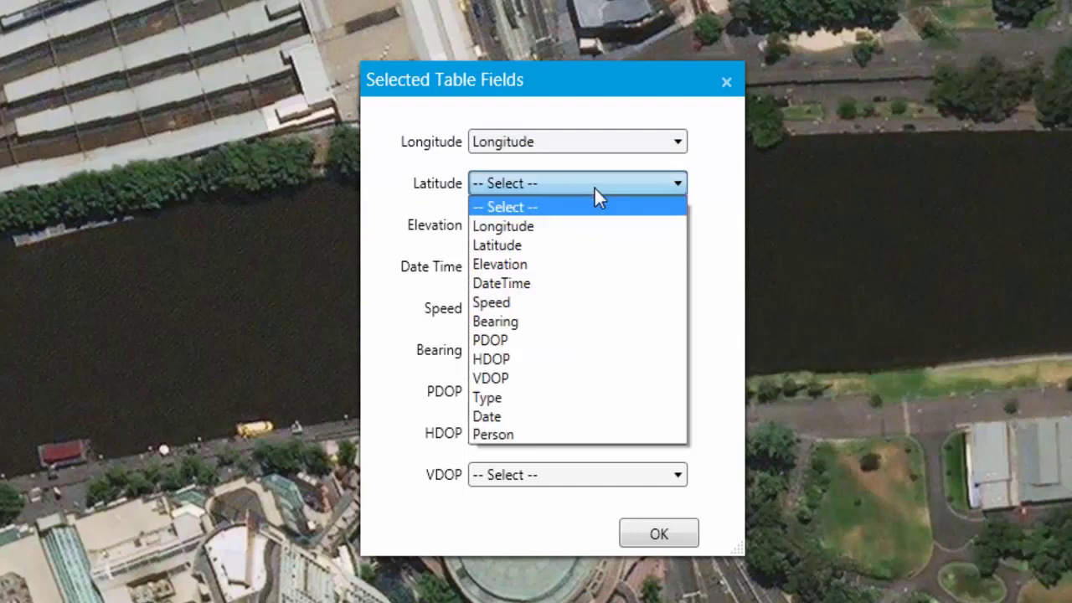
pyautogui.click(576, 246)
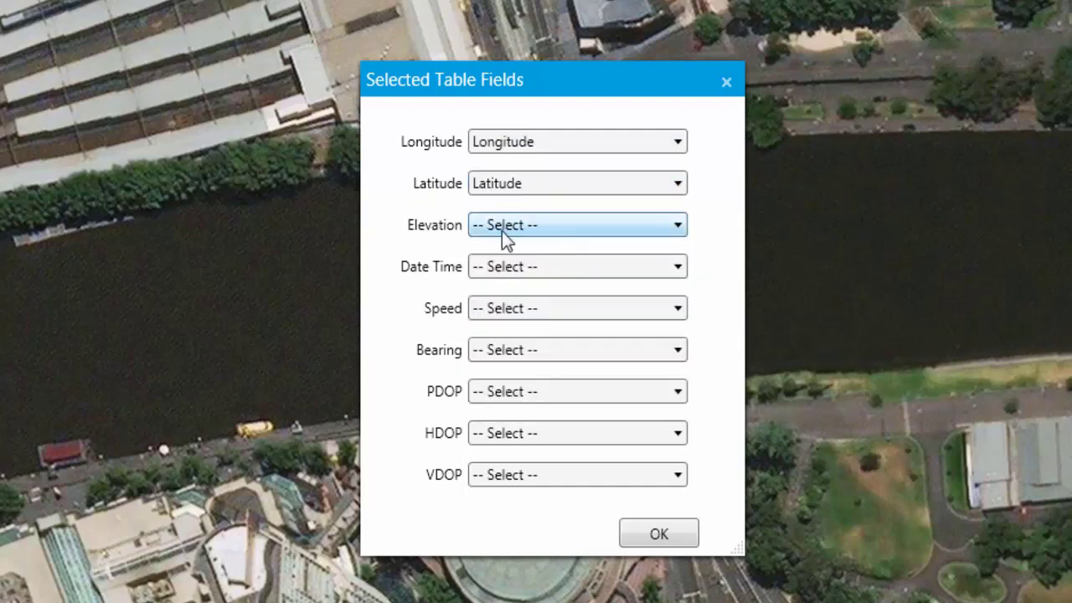
pyautogui.click(533, 227)
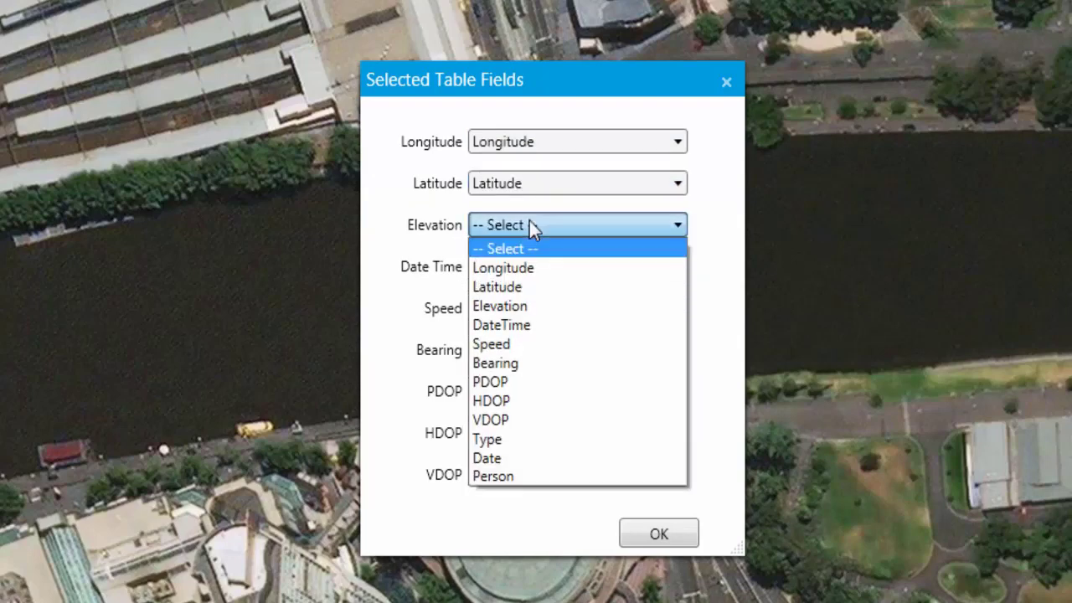
pyautogui.click(532, 304)
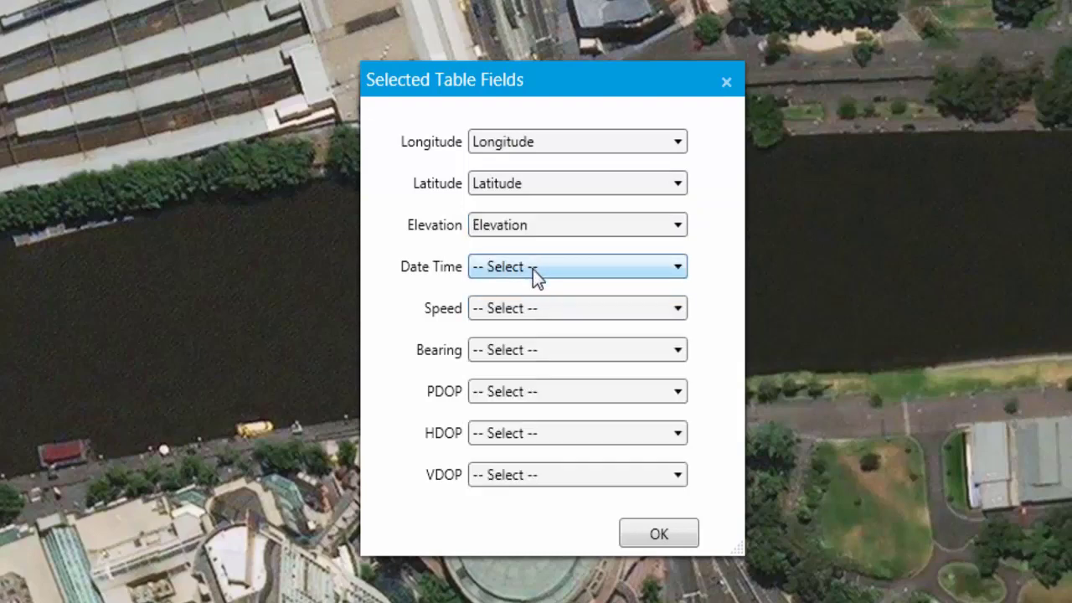
pyautogui.click(532, 268)
pyautogui.click(530, 369)
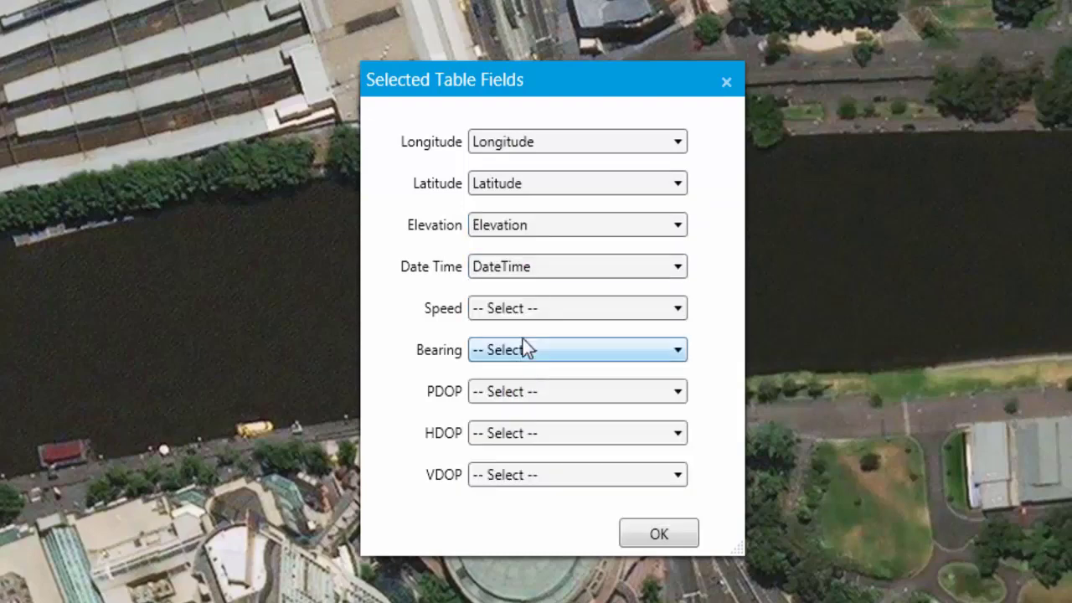
# - Map Speed, Bearing, PDOP, HDOP and VDOP to the table fields of the same names and accept the Point field mapping
pyautogui.click(521, 308)
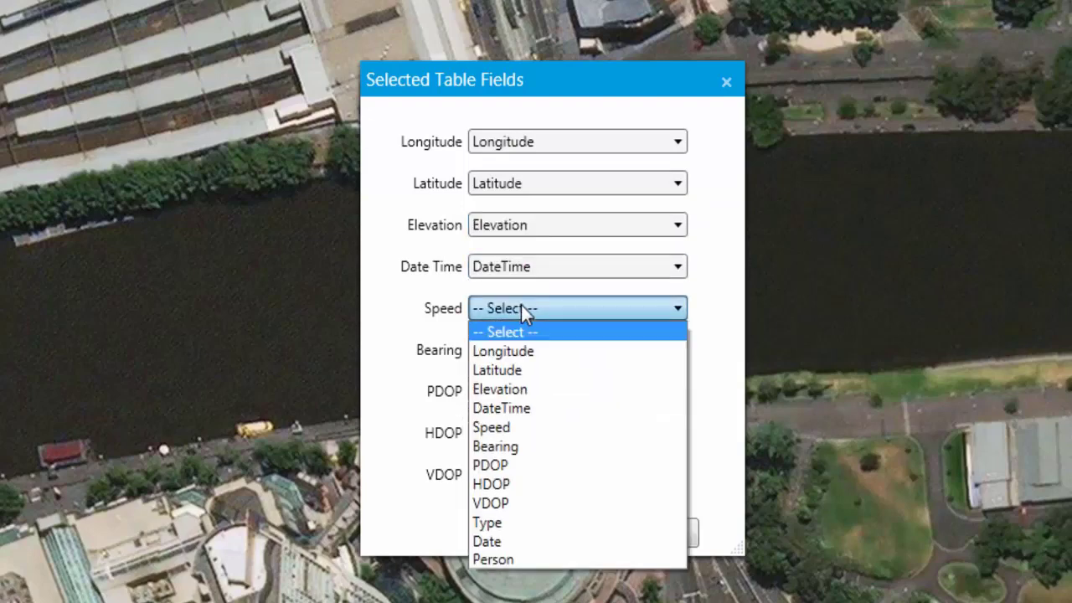
pyautogui.click(517, 431)
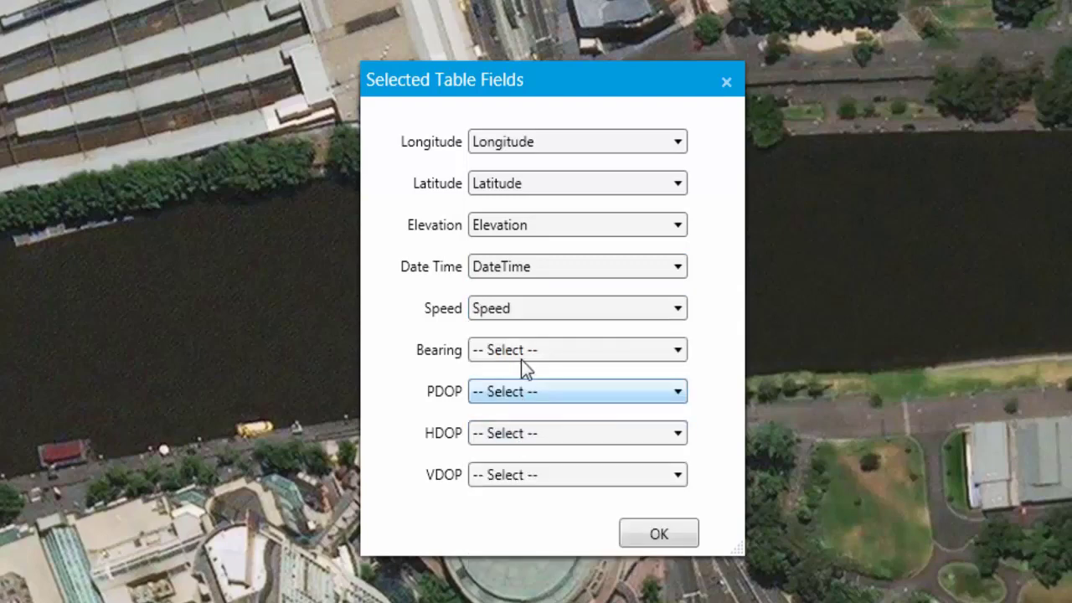
pyautogui.click(521, 351)
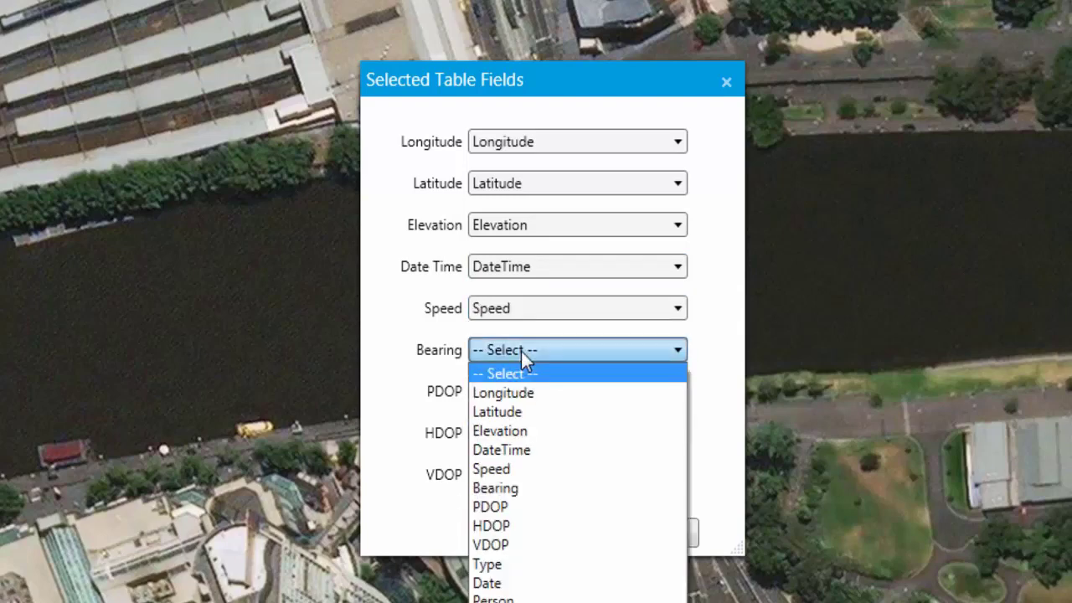
pyautogui.click(517, 492)
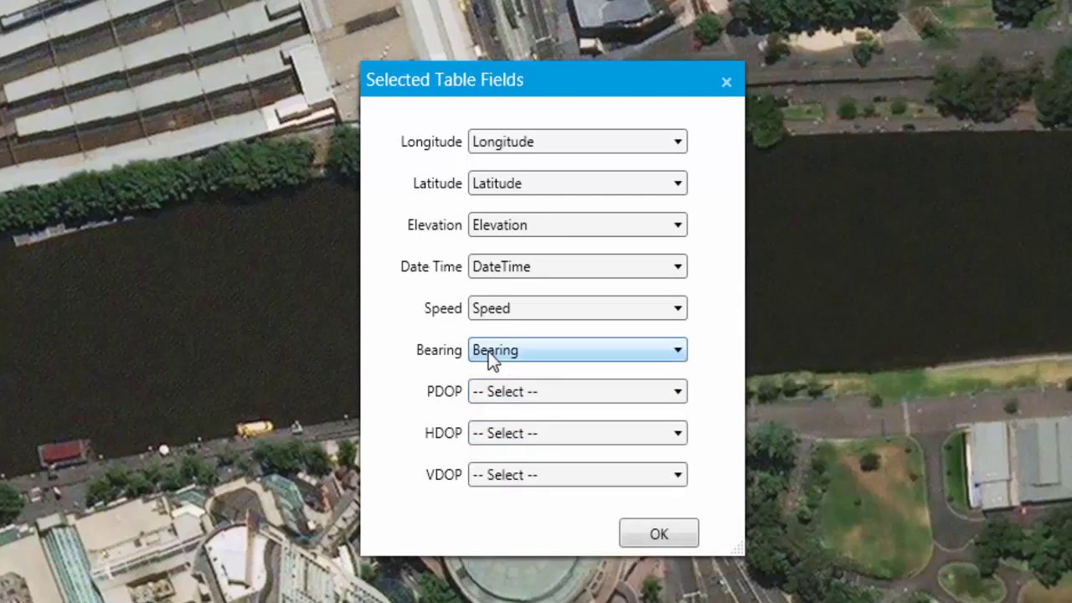
pyautogui.click(495, 393)
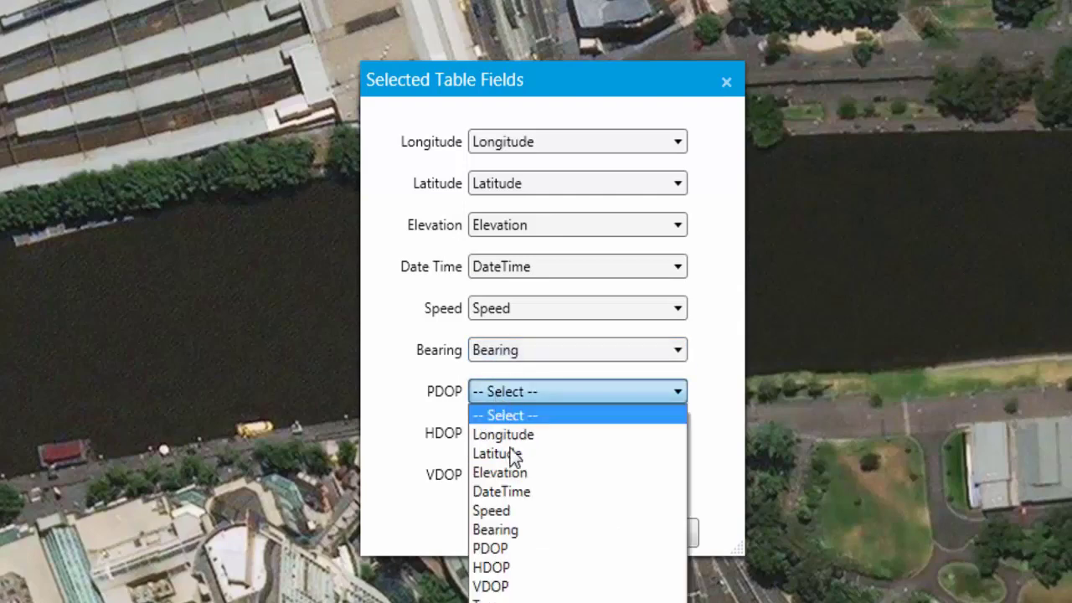
pyautogui.click(521, 548)
pyautogui.click(514, 431)
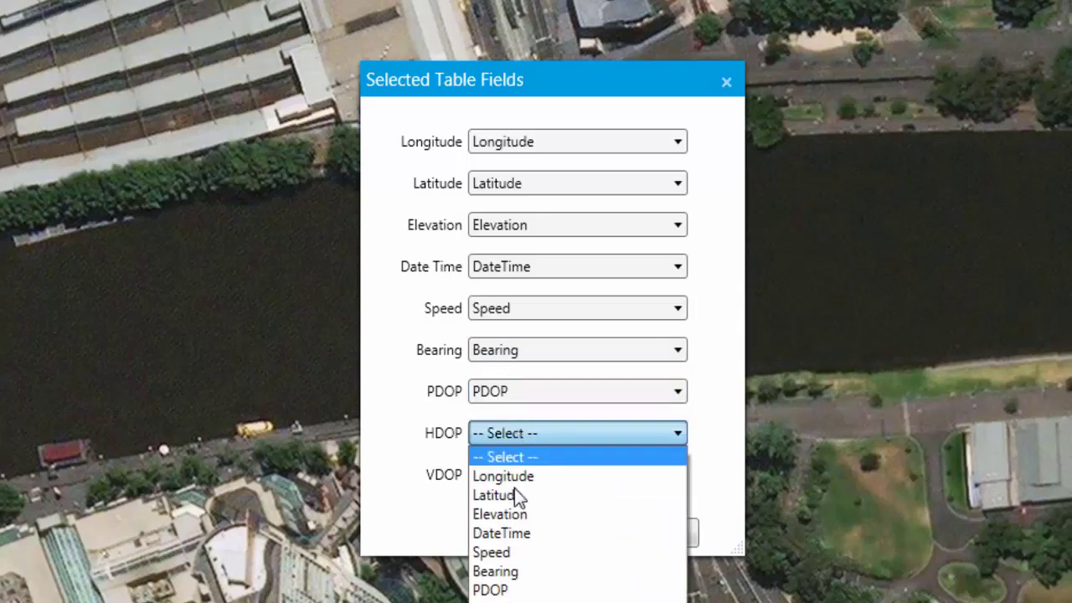
pyautogui.click(502, 601)
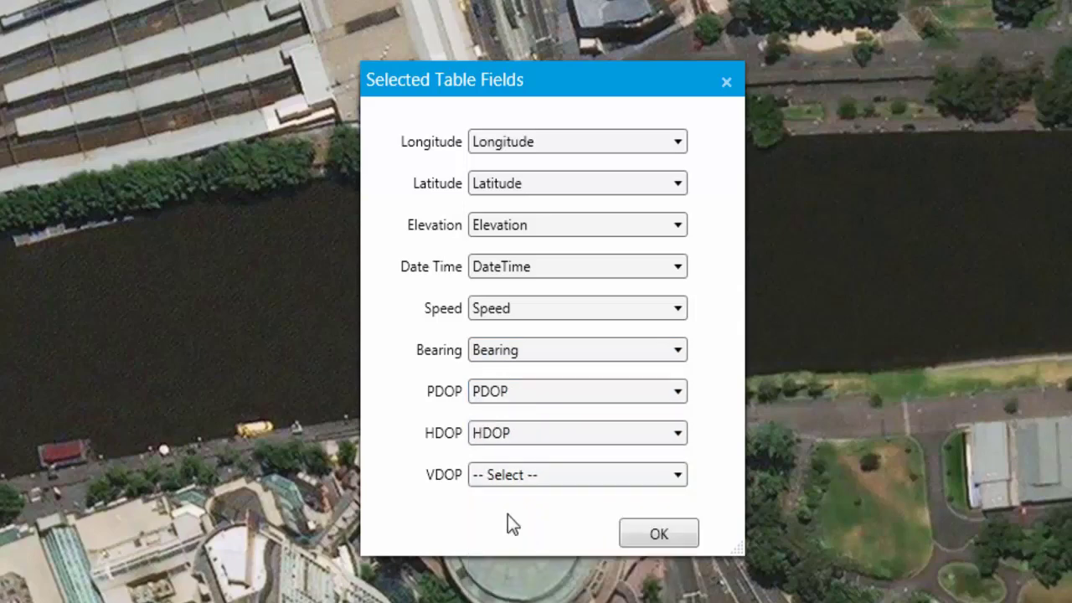
pyautogui.click(511, 472)
pyautogui.click(502, 602)
pyautogui.click(658, 536)
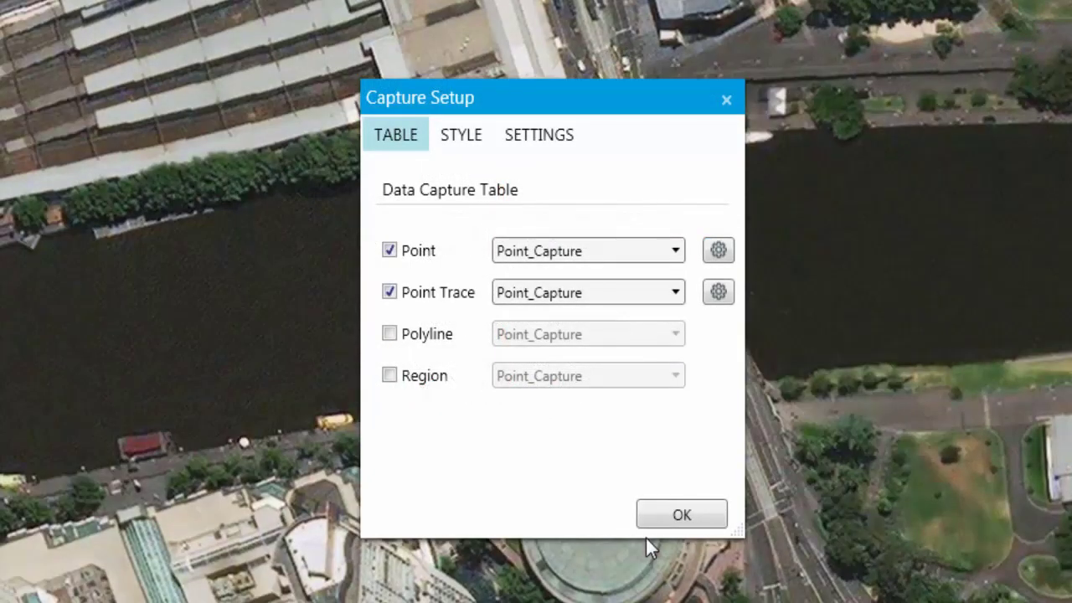
# - Set the Point Trace table to Point_Trace_Capture and map its Longitude and Latitude to the fields of the same names
pyautogui.click(676, 294)
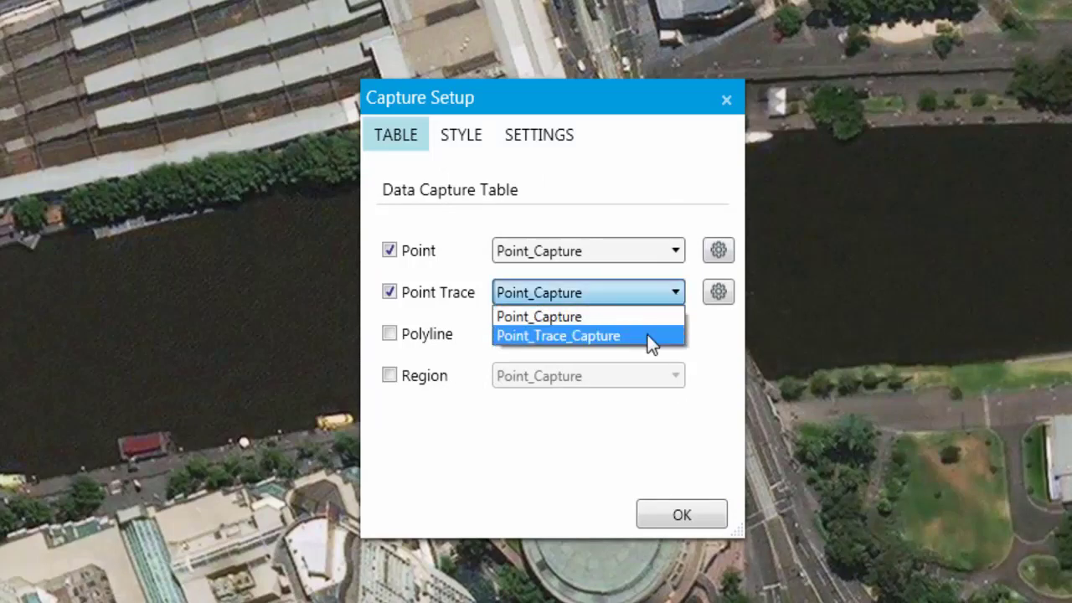
pyautogui.click(649, 336)
pyautogui.click(718, 293)
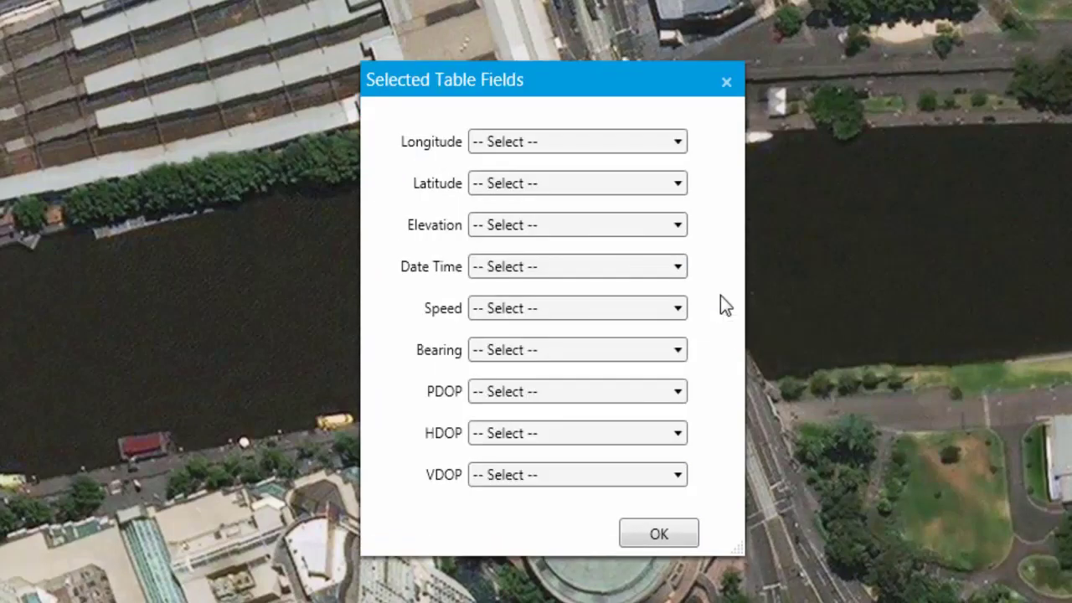
pyautogui.click(637, 142)
pyautogui.click(605, 184)
pyautogui.click(594, 183)
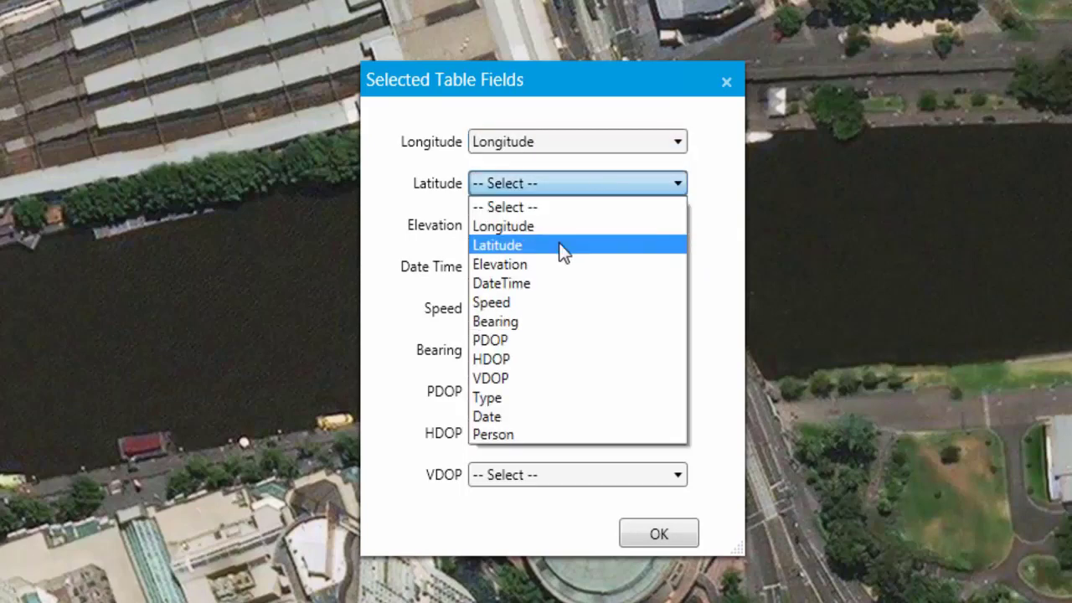
pyautogui.click(558, 245)
# - Try to map Elevation to the already used Longitude field in the Point Trace table
pyautogui.click(559, 222)
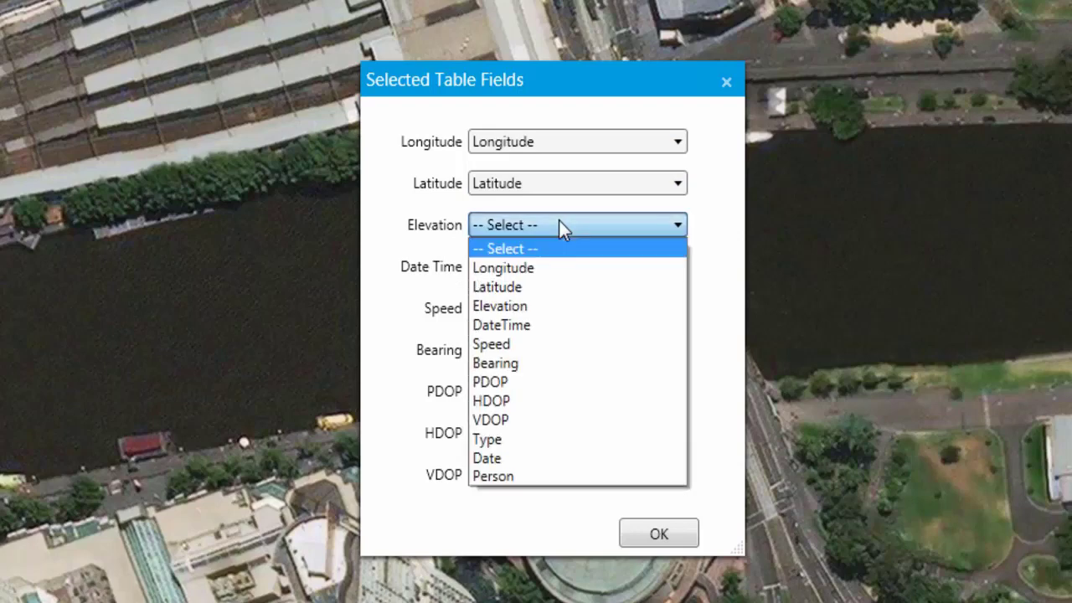
pyautogui.click(557, 269)
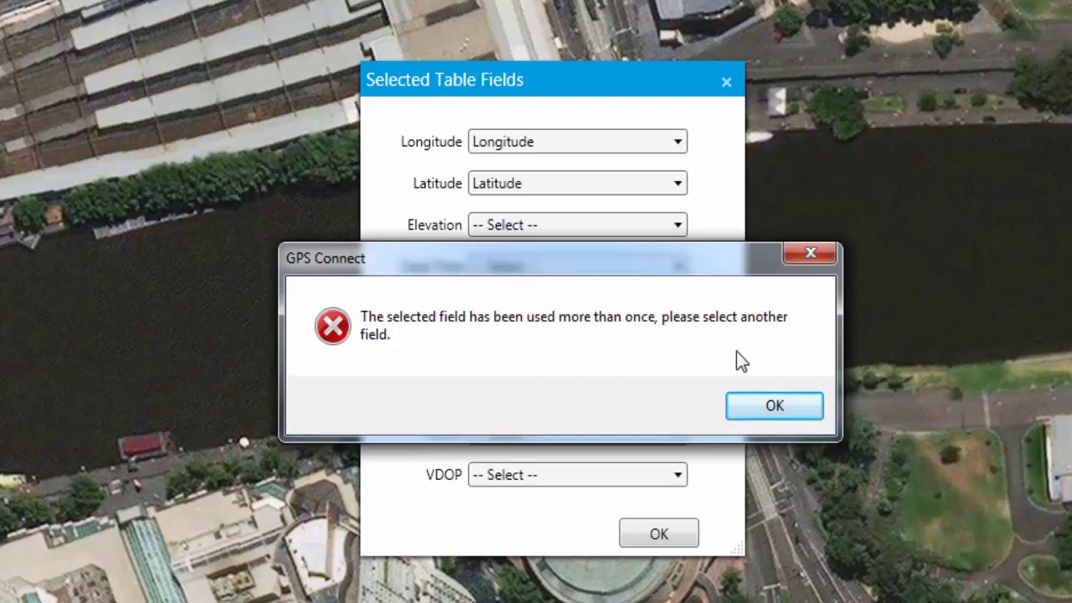
pyautogui.click(774, 405)
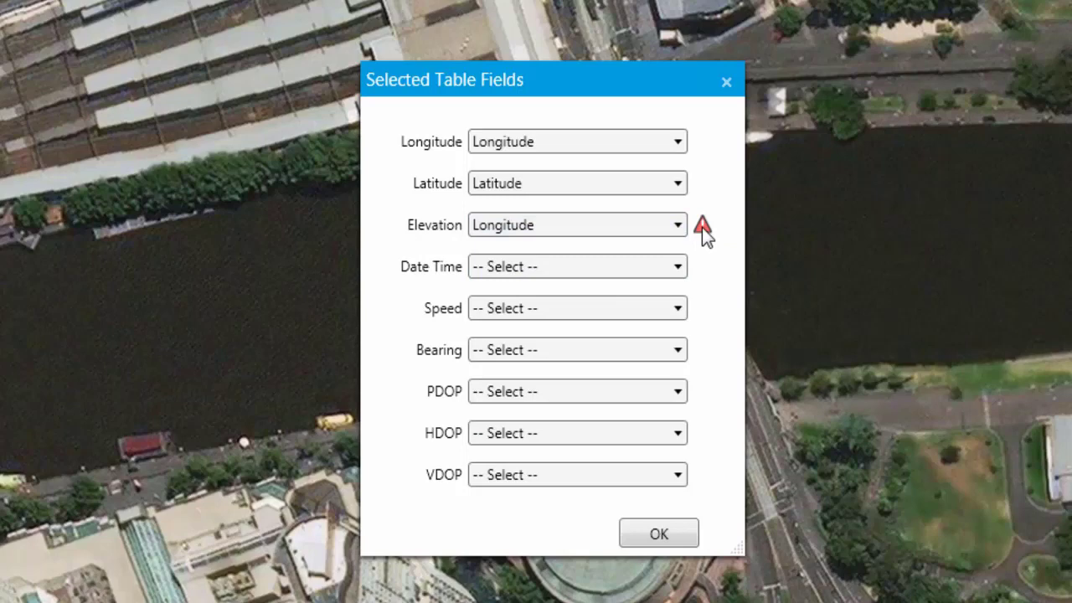
# - For the Point Trace table, map Elevation, Date Time, Speed and Bearing to the Elevation, DateTime, Speed and Bearing fields
pyautogui.click(667, 223)
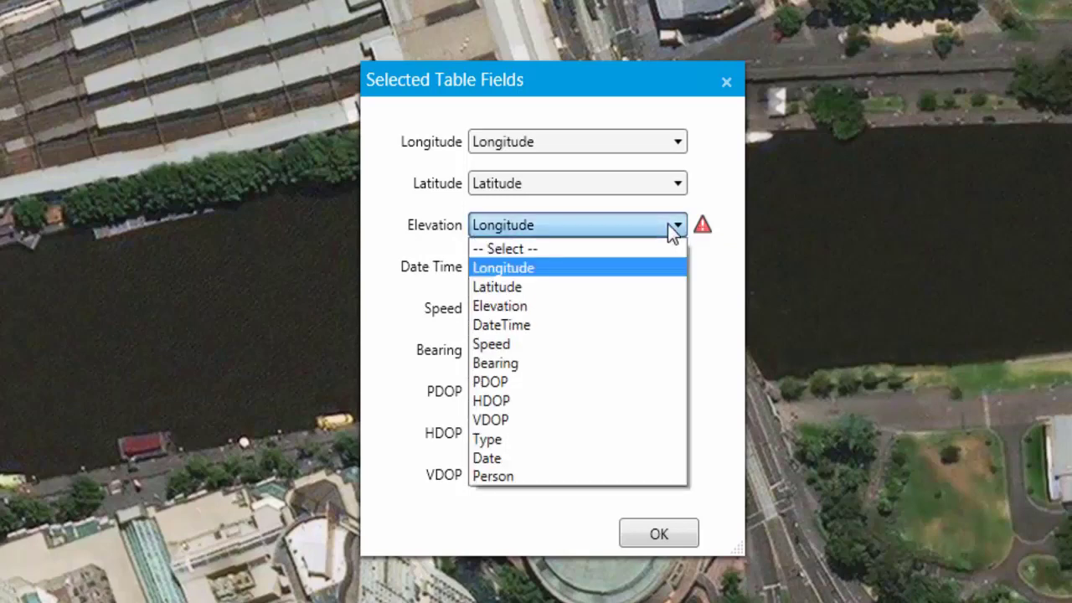
pyautogui.click(567, 306)
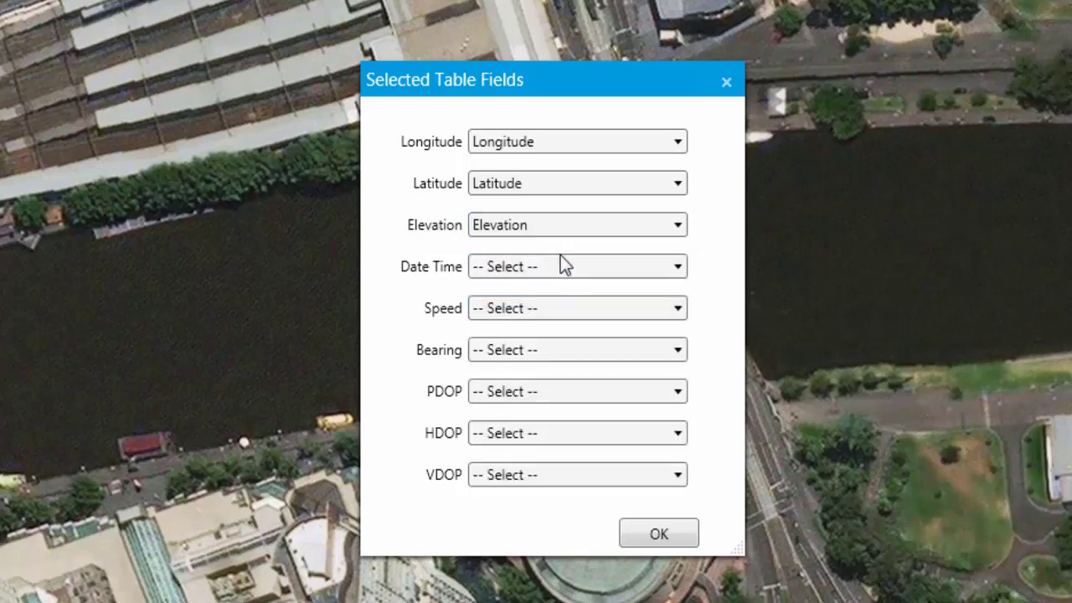
pyautogui.click(557, 266)
pyautogui.click(545, 365)
pyautogui.click(538, 308)
pyautogui.click(526, 427)
pyautogui.click(526, 350)
pyautogui.click(524, 487)
# - Map PDOP, HDOP and VDOP to their matching fields and accept the Point Trace field mapping
pyautogui.click(520, 391)
pyautogui.click(514, 549)
pyautogui.click(514, 432)
pyautogui.click(511, 599)
pyautogui.click(502, 475)
pyautogui.click(506, 598)
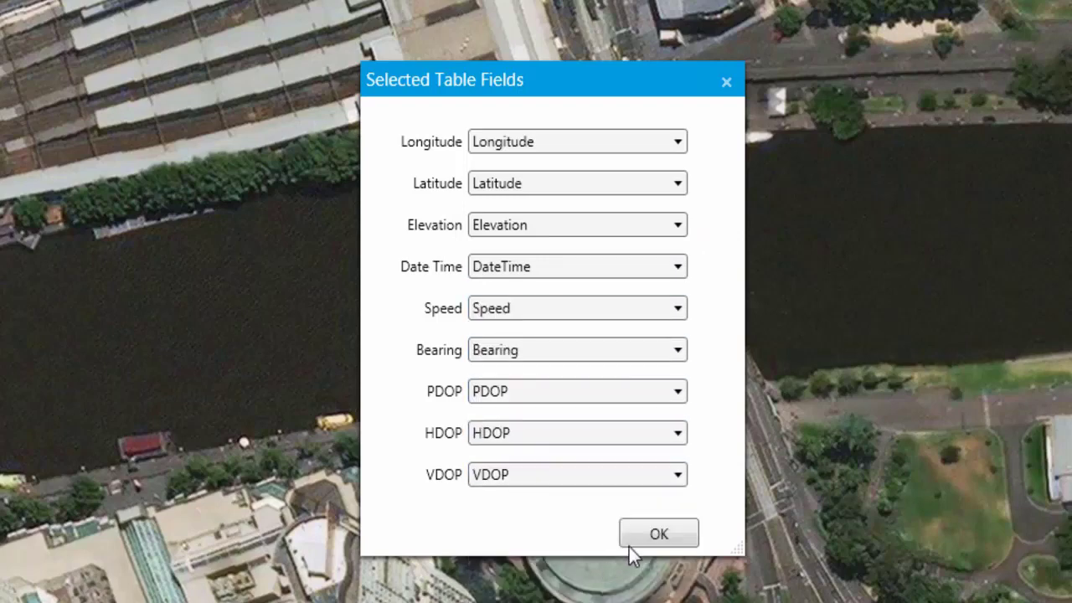
pyautogui.click(649, 531)
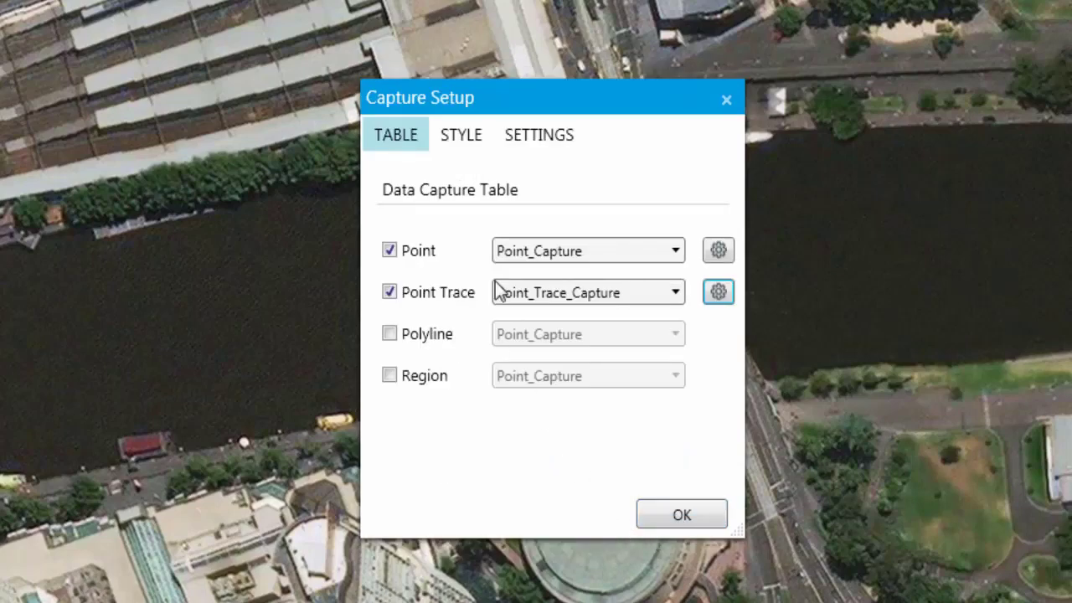
# - Style the Live GPS symbol as a yellow circle at size 18
pyautogui.click(466, 134)
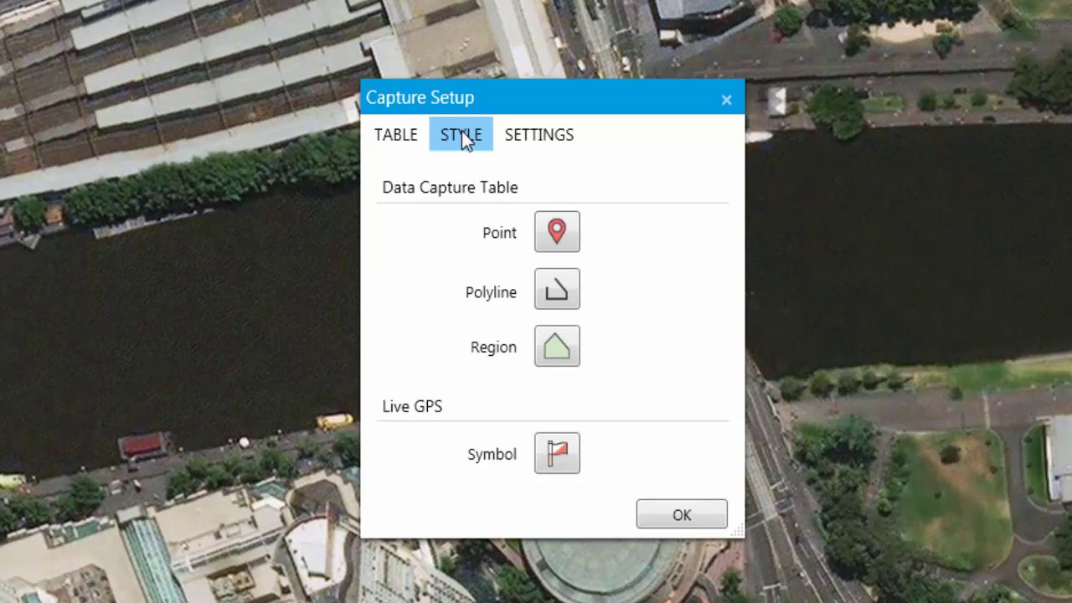
pyautogui.click(554, 456)
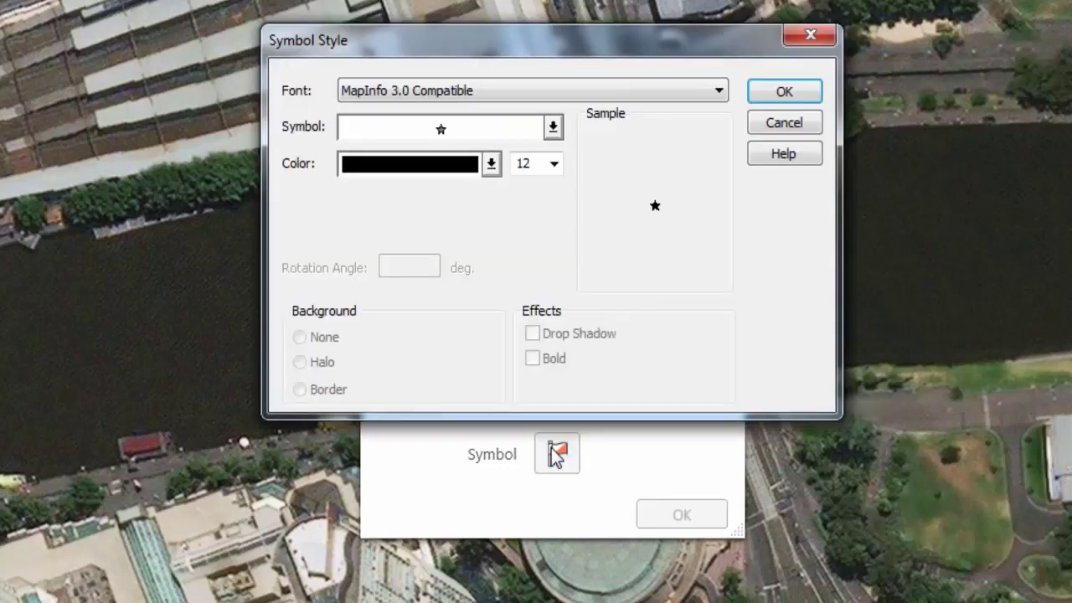
pyautogui.click(554, 128)
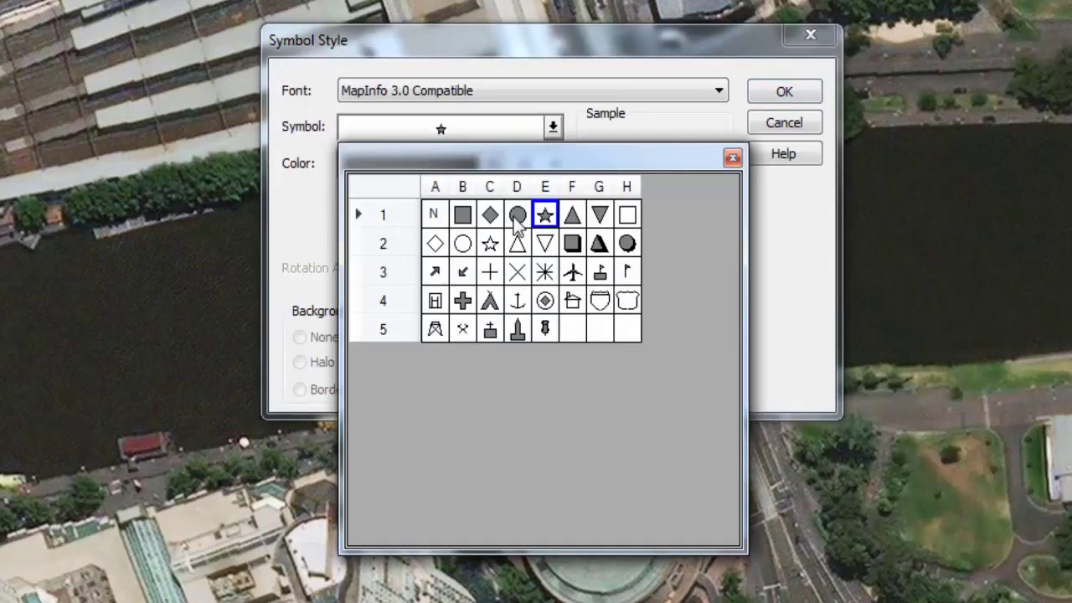
pyautogui.click(517, 214)
pyautogui.click(491, 164)
pyautogui.click(534, 246)
pyautogui.click(554, 163)
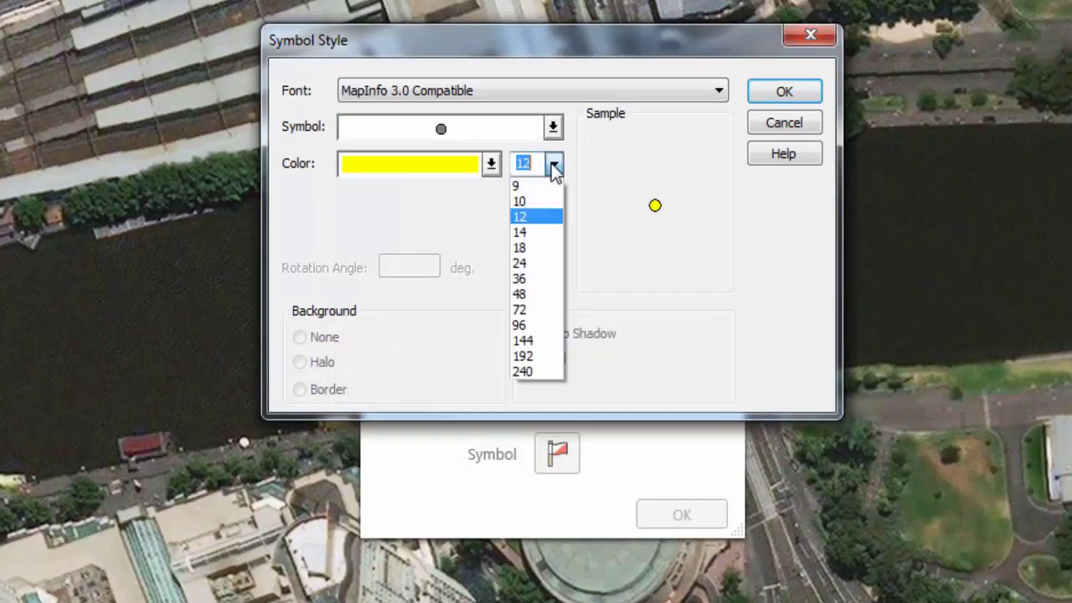
pyautogui.click(542, 246)
pyautogui.click(785, 94)
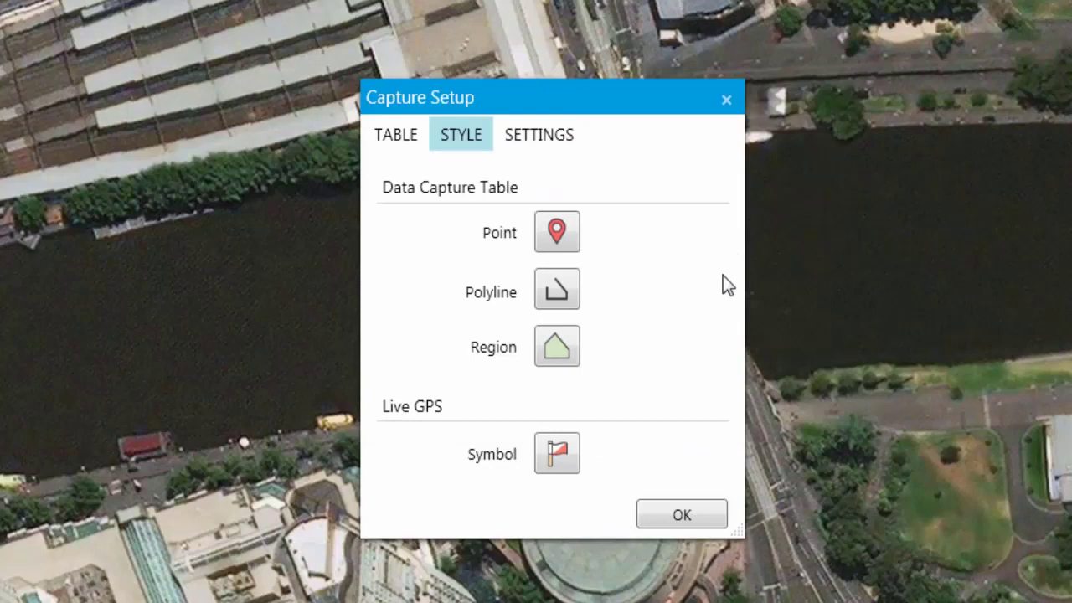
# - In the capture settings, set the Capture Type to Time and select the Capture Interval value
pyautogui.click(555, 134)
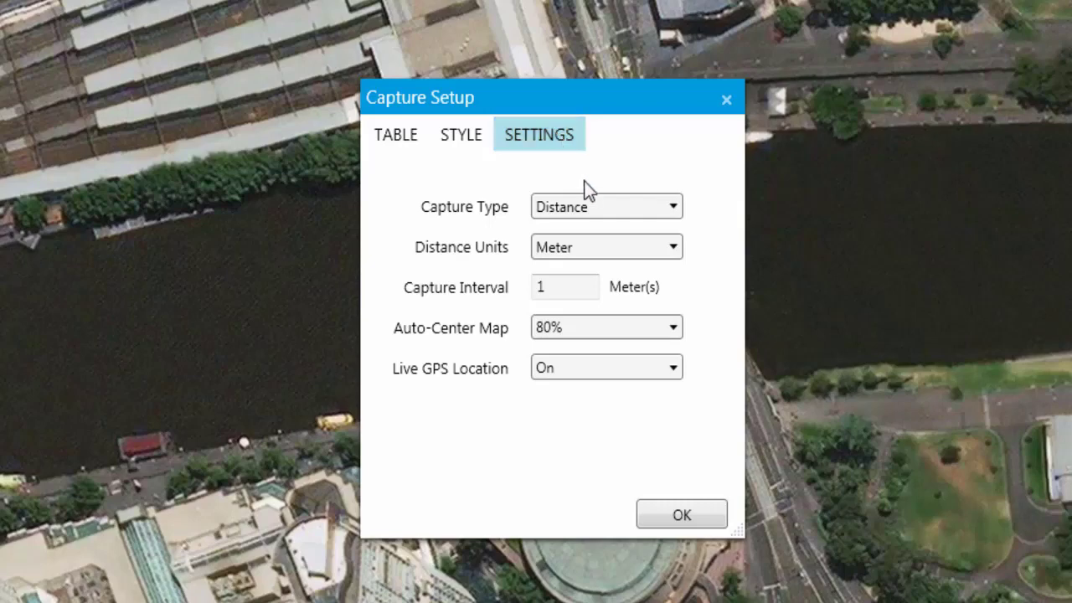
pyautogui.click(592, 207)
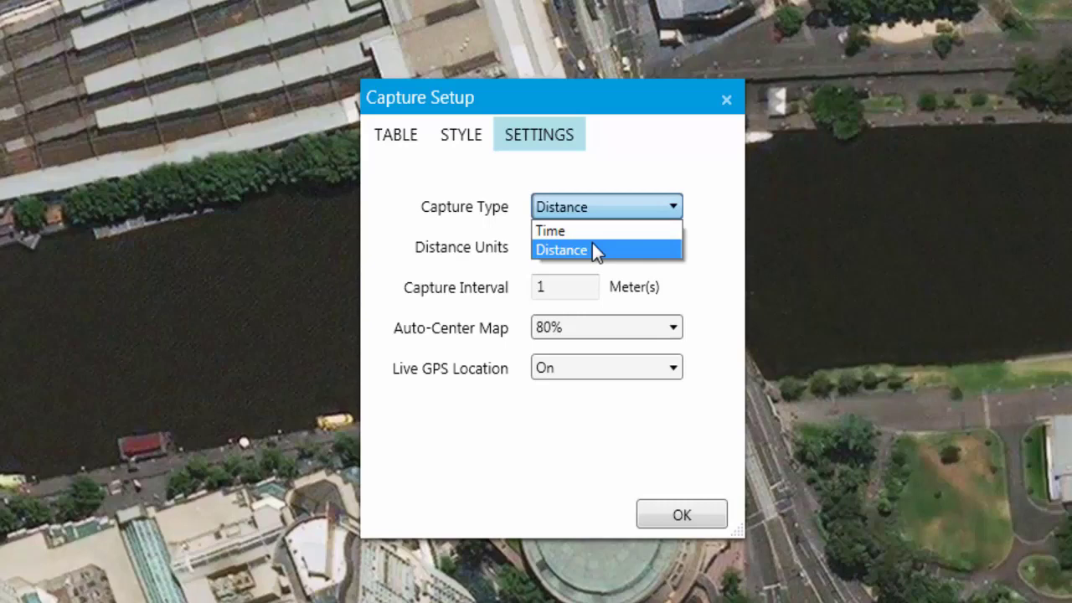
pyautogui.click(591, 233)
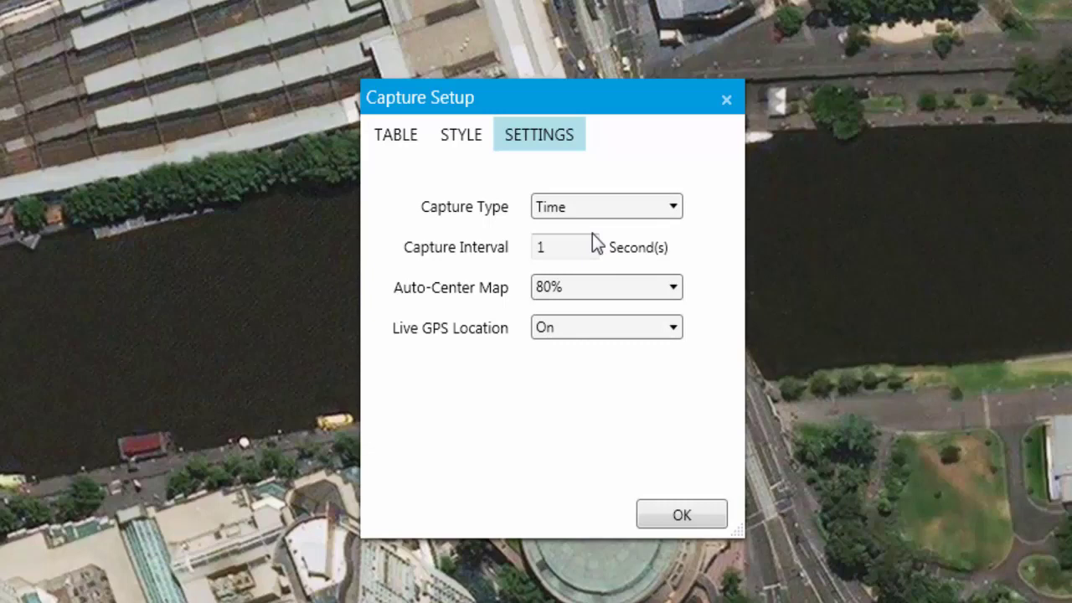
pyautogui.moveTo(576, 242); pyautogui.dragTo(520, 242)
# - Set the Capture Type to Distance with Meter as the Distance Units and select the Capture Interval value
pyautogui.click(553, 207)
pyautogui.click(560, 250)
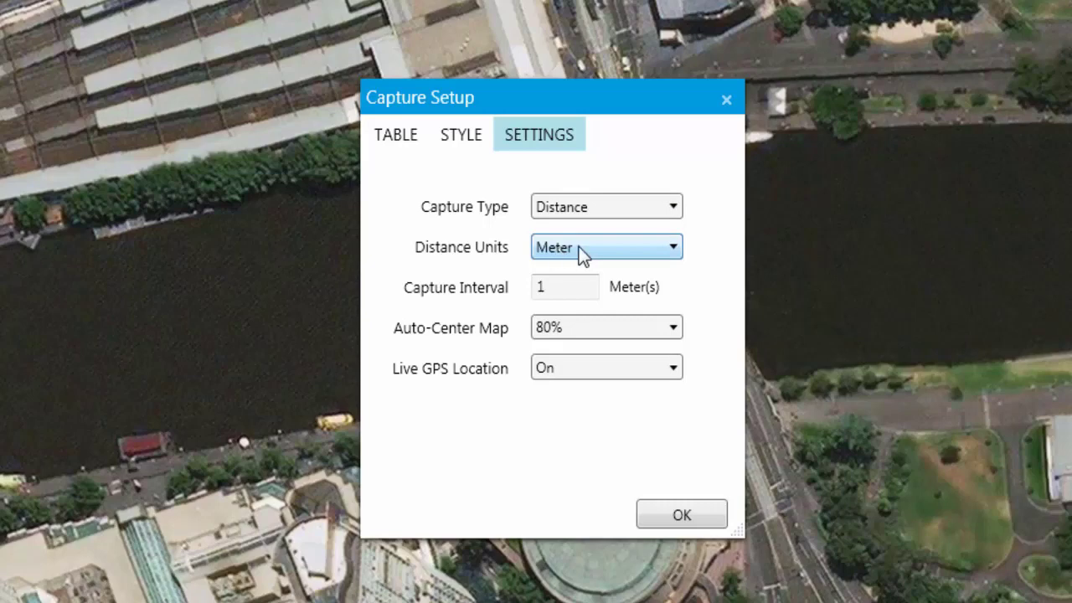
pyautogui.click(615, 252)
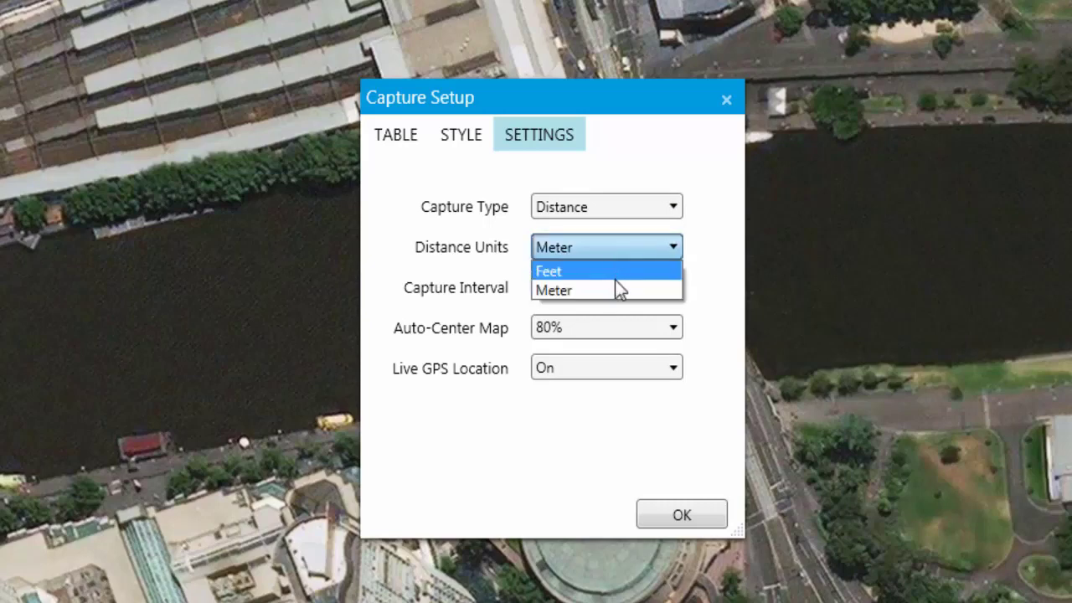
pyautogui.click(615, 289)
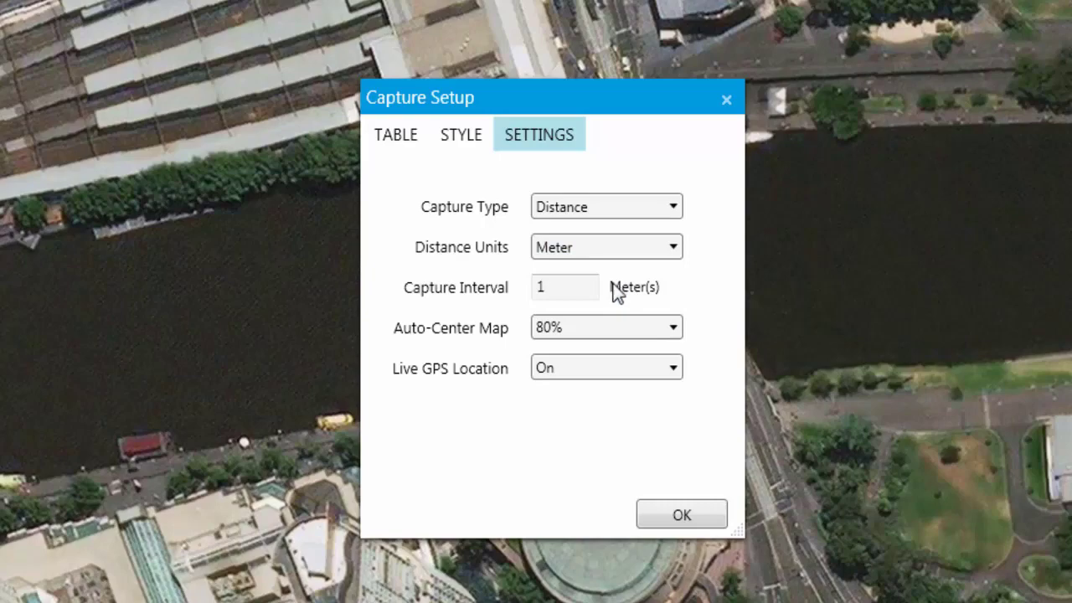
pyautogui.moveTo(578, 286); pyautogui.dragTo(503, 273)
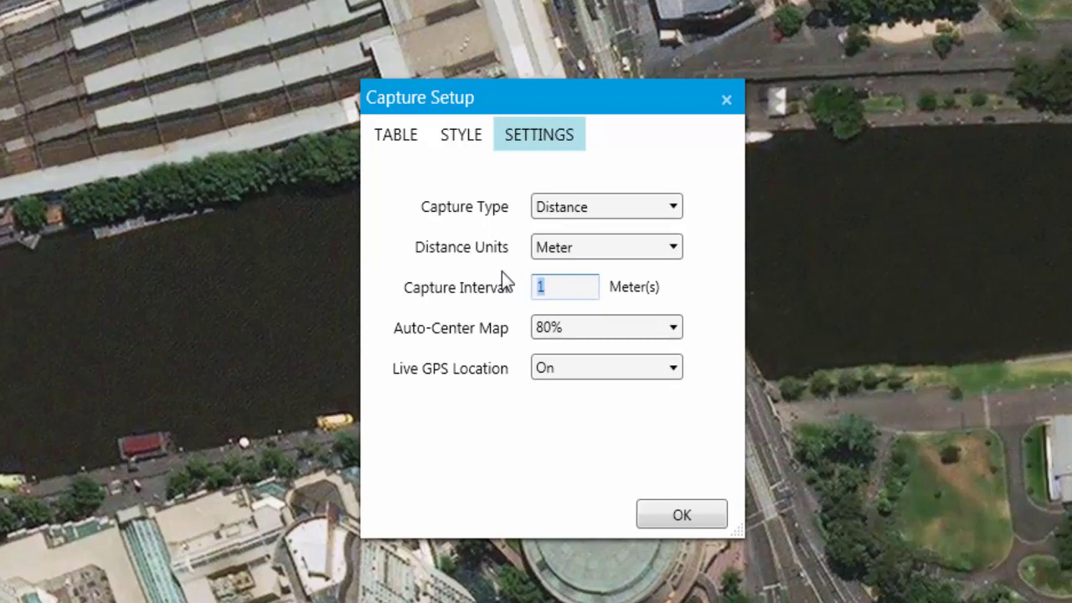
# - Choose 80% for Auto-Center Map, leave Live GPS Location On, and accept the capture setup
pyautogui.click(579, 326)
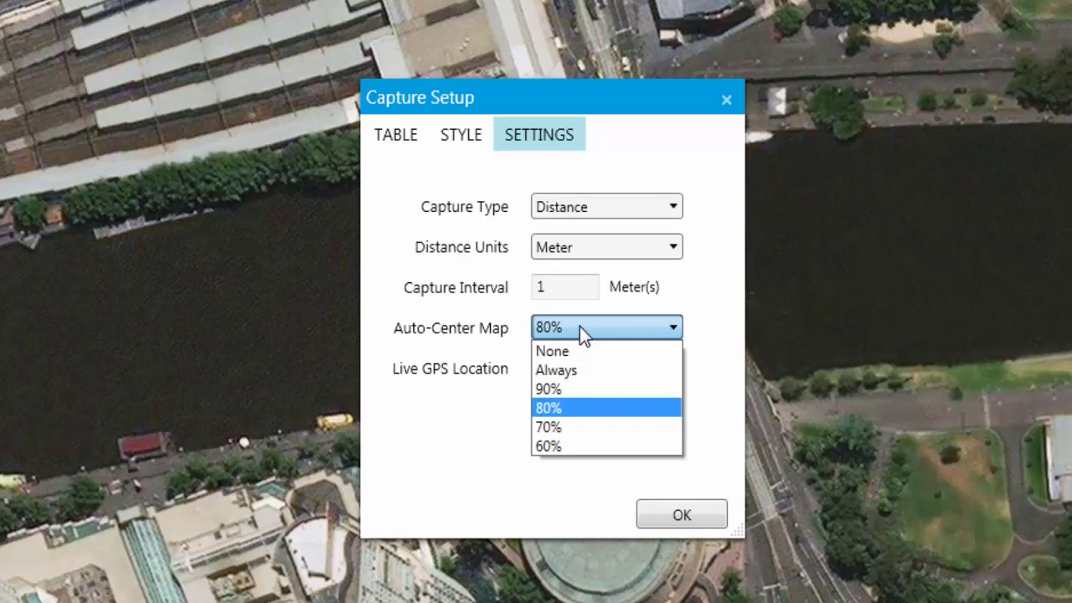
pyautogui.click(582, 407)
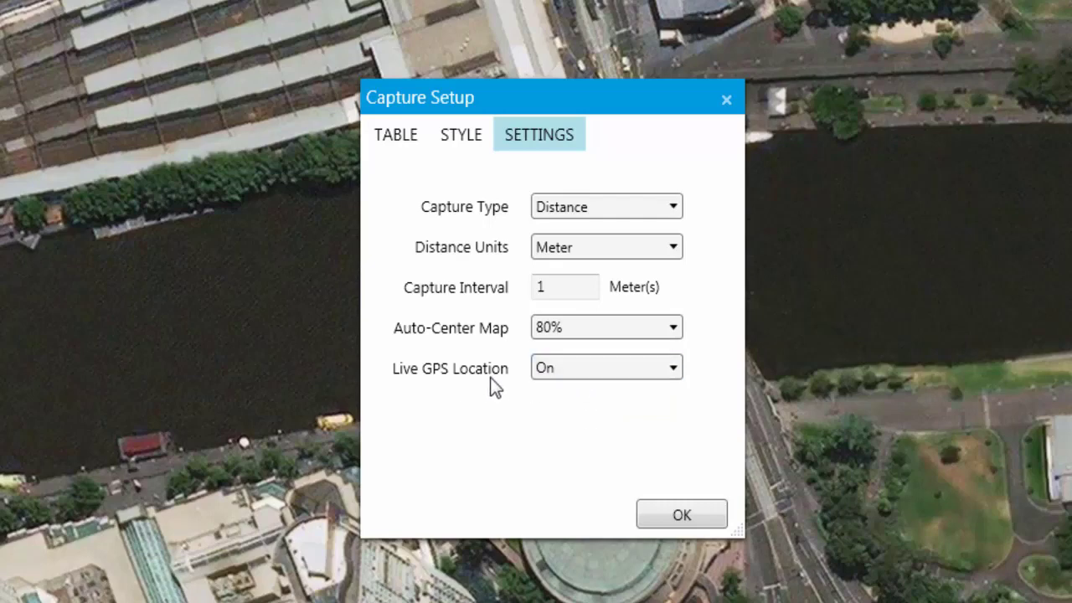
pyautogui.click(582, 366)
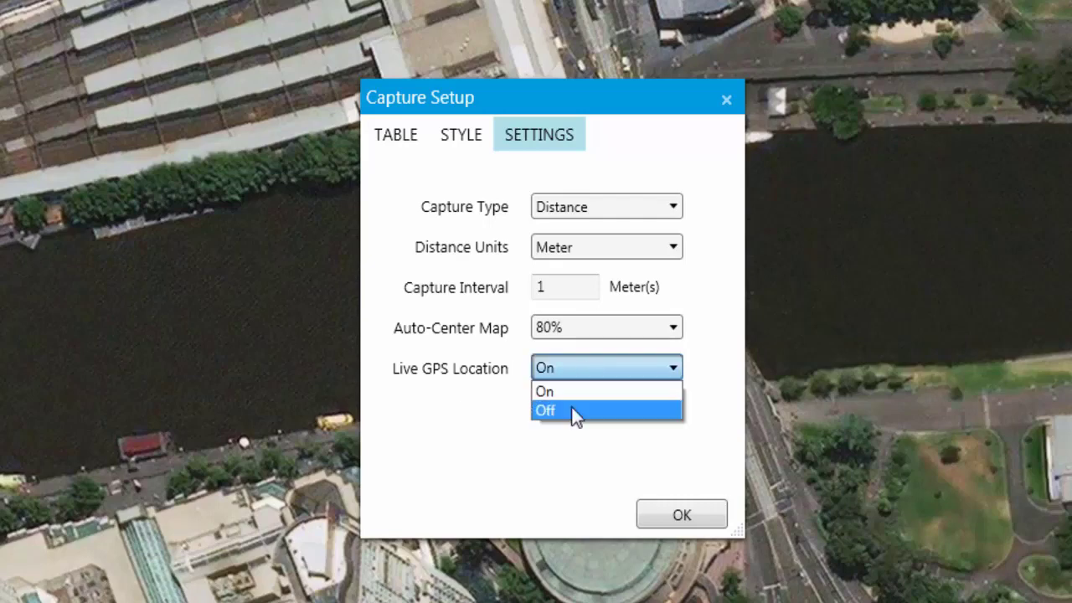
pyautogui.click(500, 416)
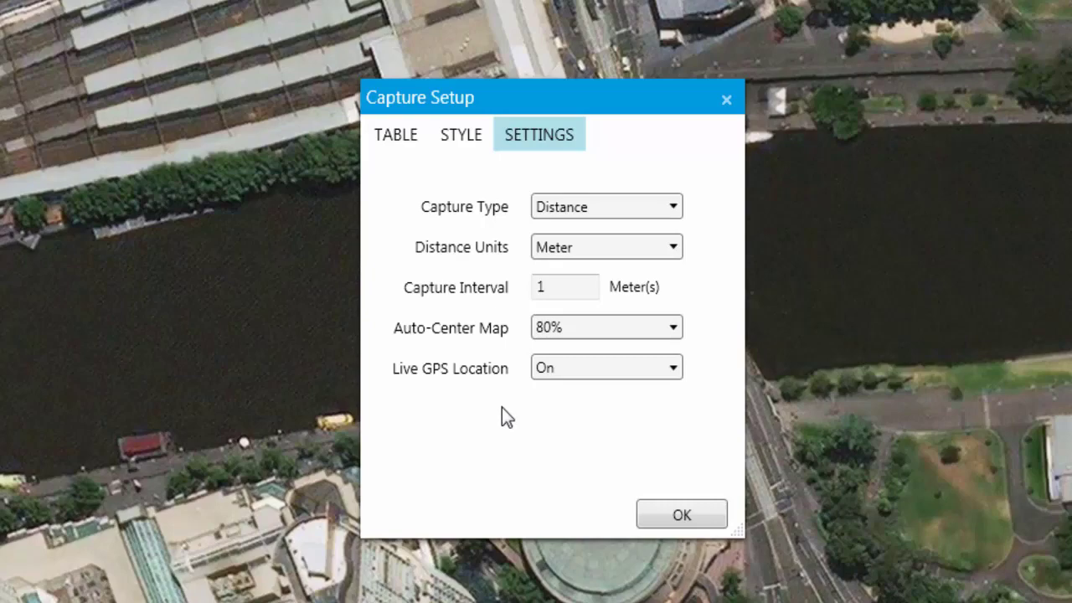
pyautogui.click(682, 517)
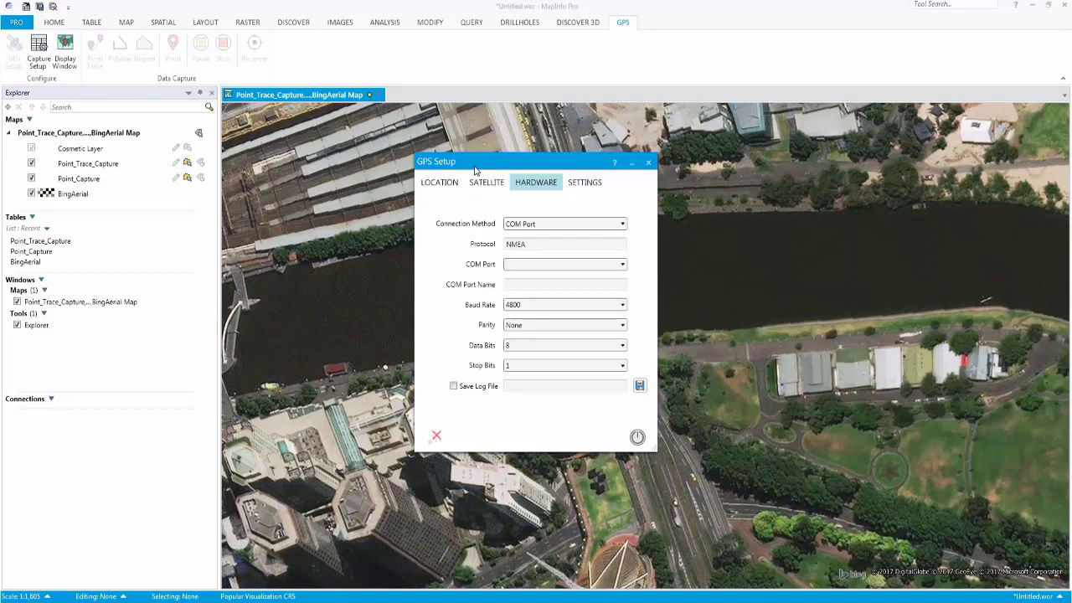
# - Set the GPS connection method to Log File and turn the GPS on, switching it off and on again once
pyautogui.click(546, 224)
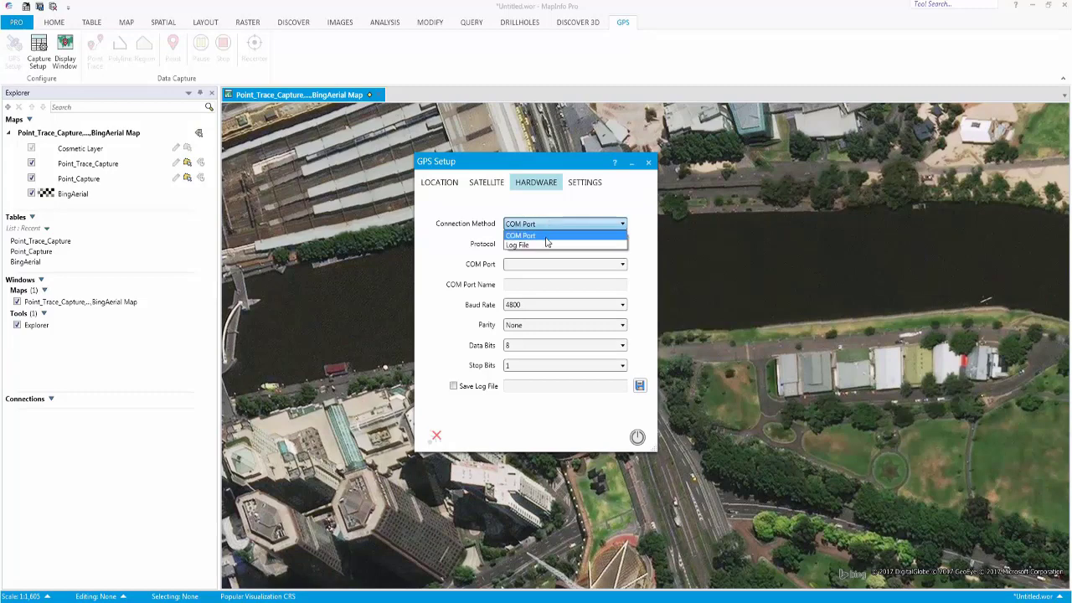
pyautogui.click(547, 245)
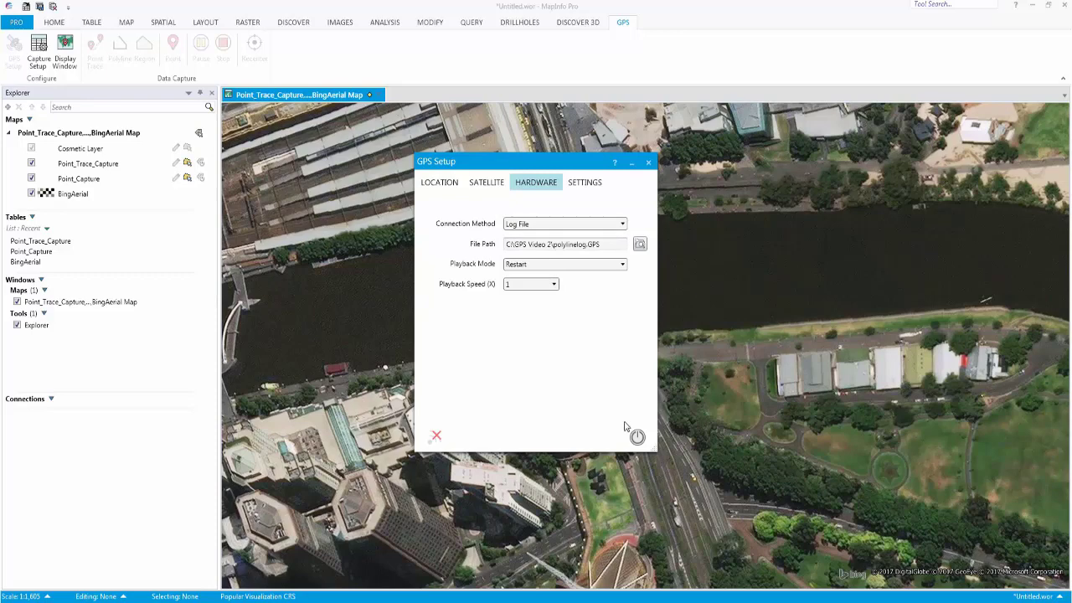
pyautogui.click(636, 439)
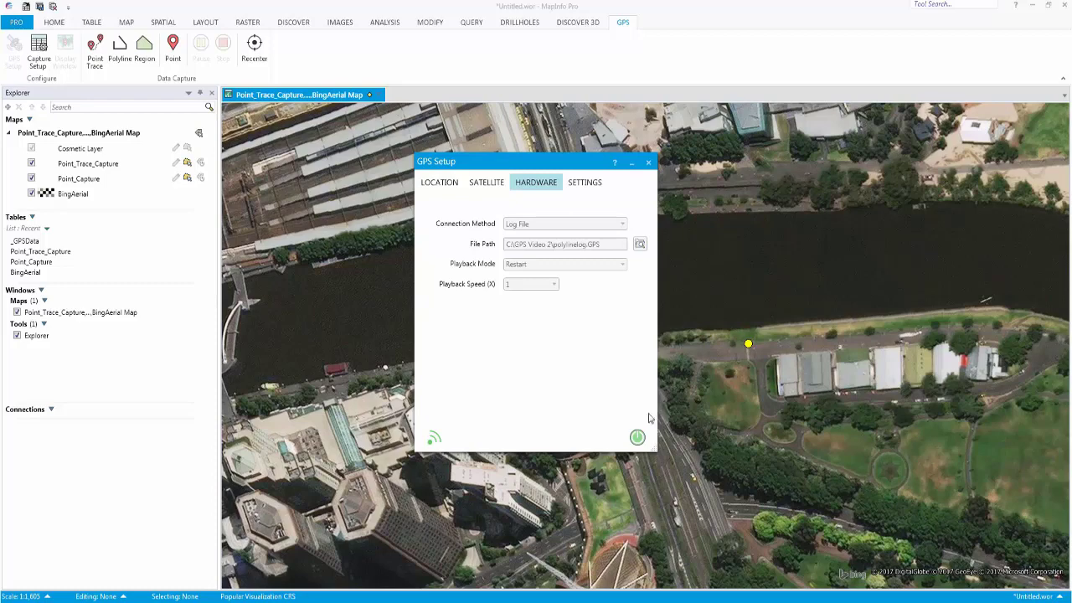
pyautogui.click(636, 437)
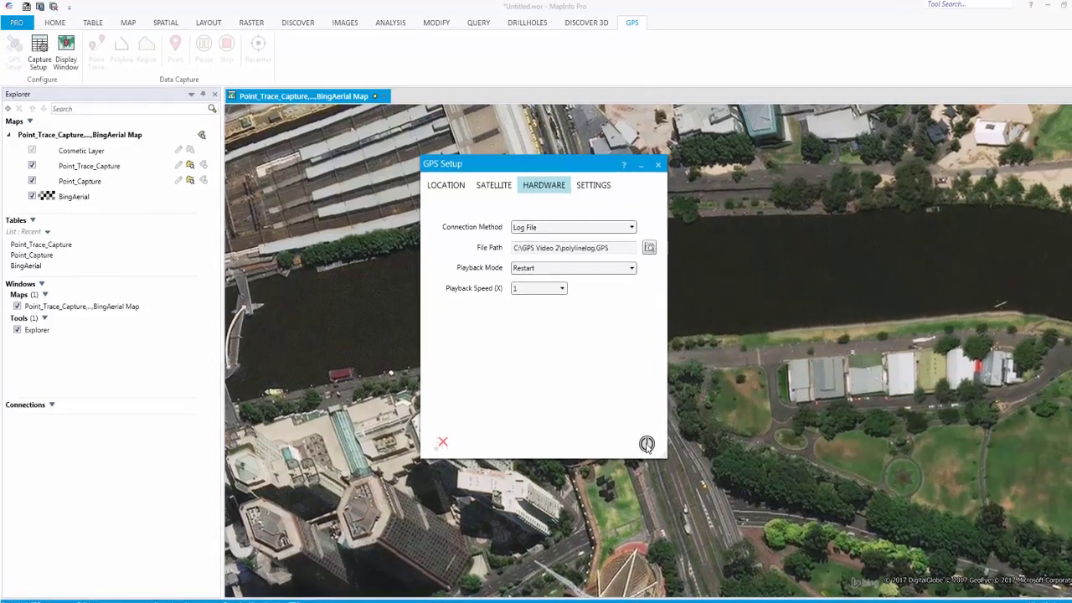
pyautogui.click(637, 437)
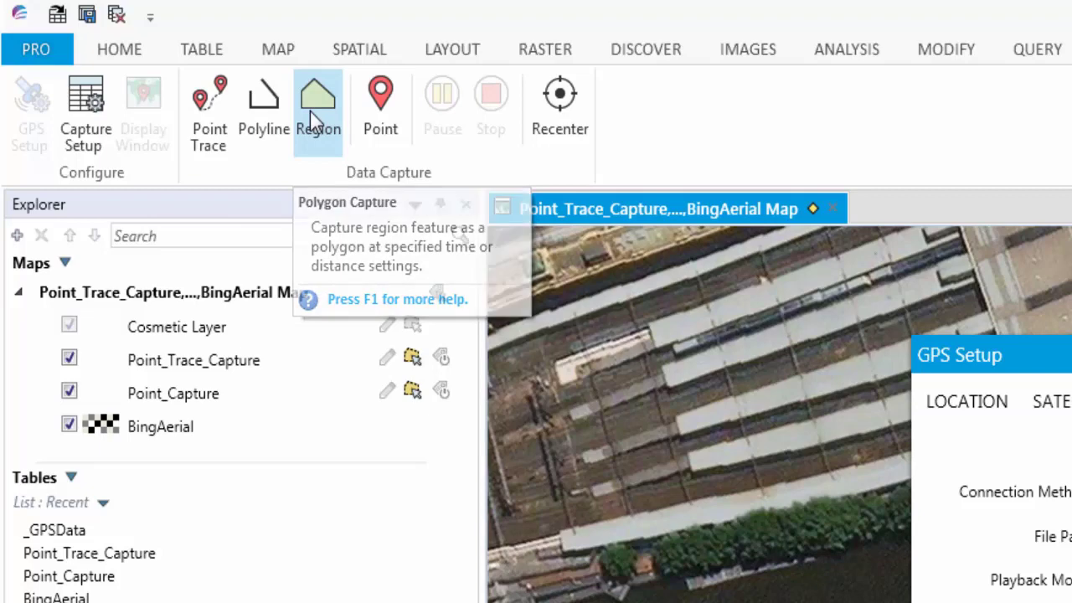
# - Review which capture settings are available while the GPS is running and close the capture setup
pyautogui.click(378, 107)
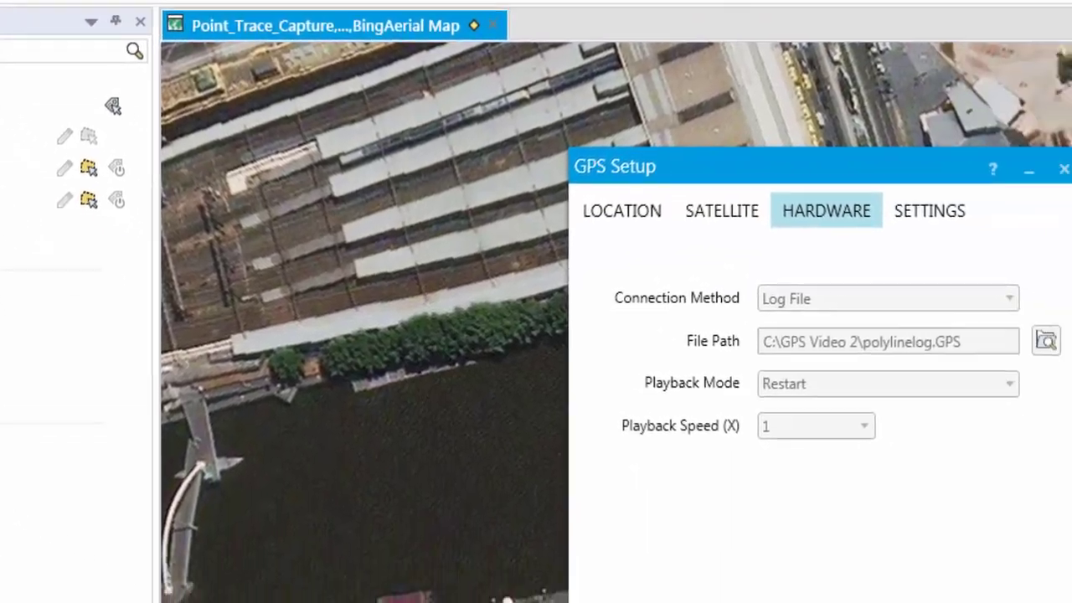
pyautogui.click(85, 109)
pyautogui.click(490, 307)
pyautogui.click(490, 350)
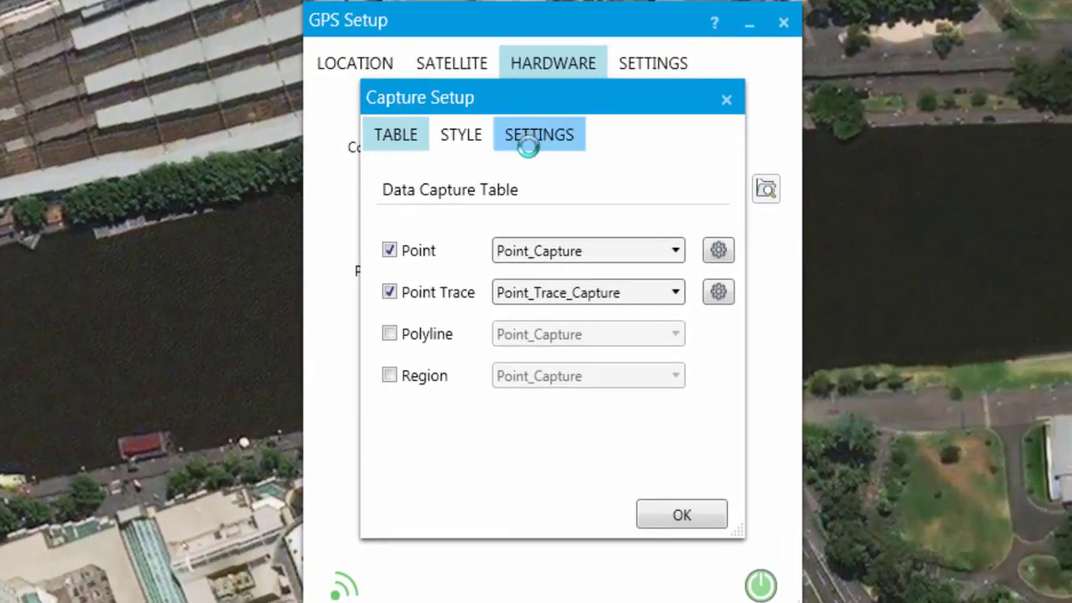
pyautogui.click(527, 138)
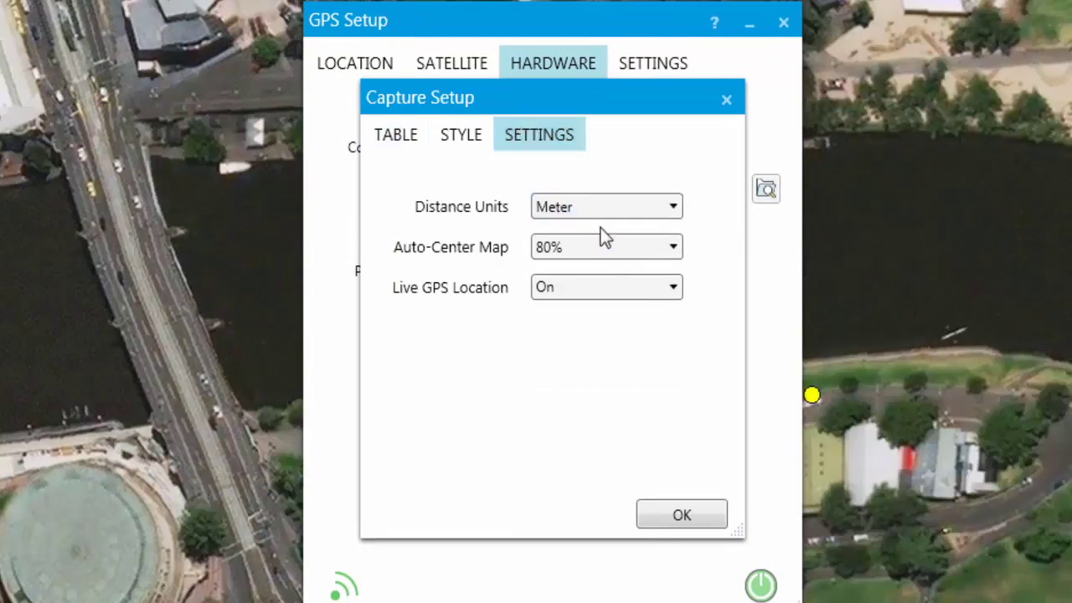
pyautogui.click(682, 513)
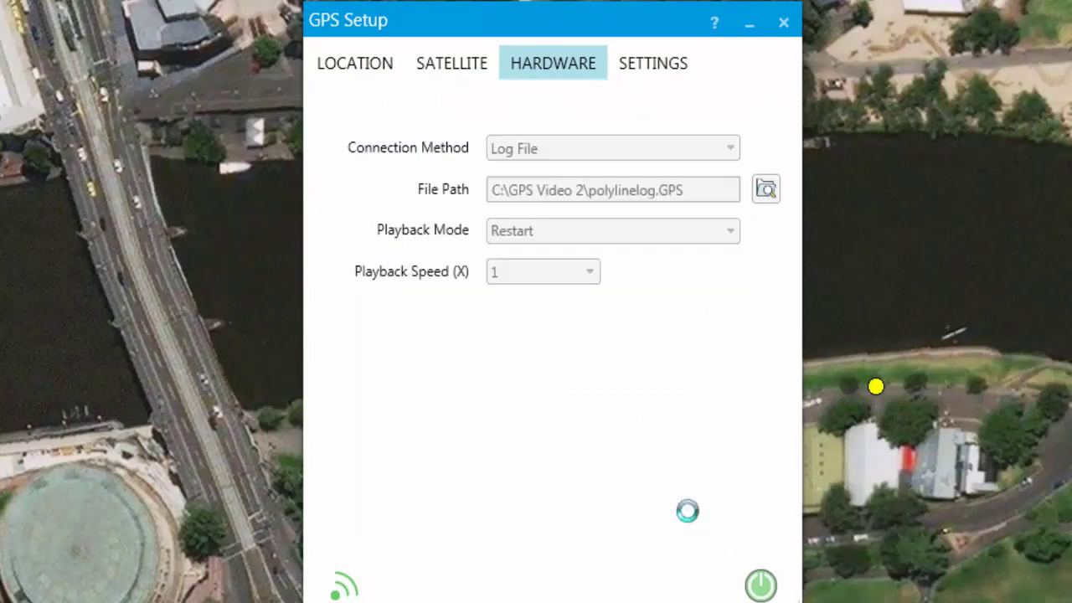
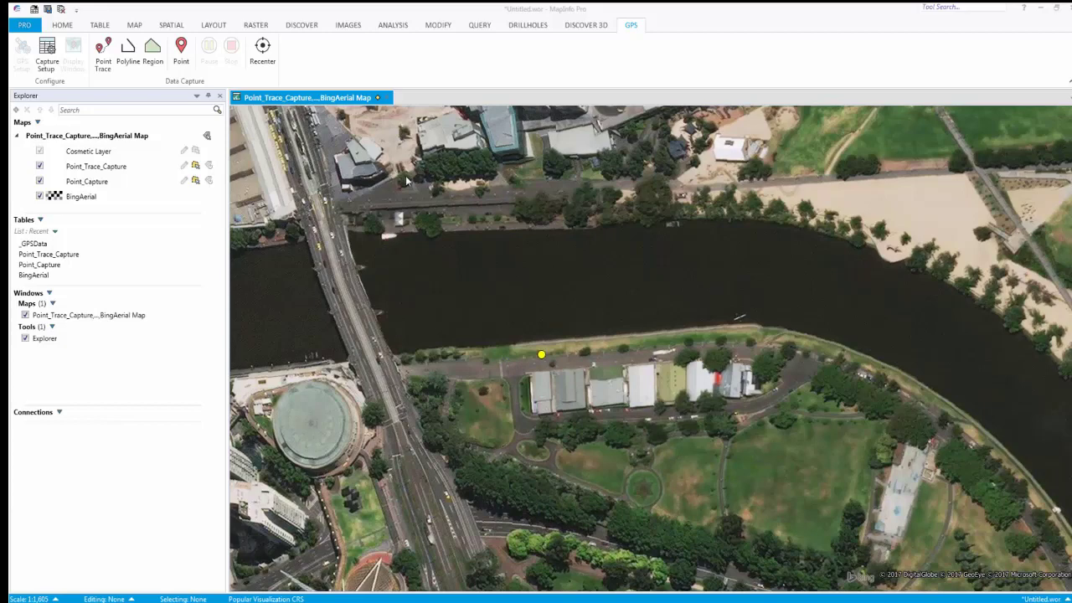
# - Capture two GPS points along the riverside road as the live position moves
pyautogui.click(183, 52)
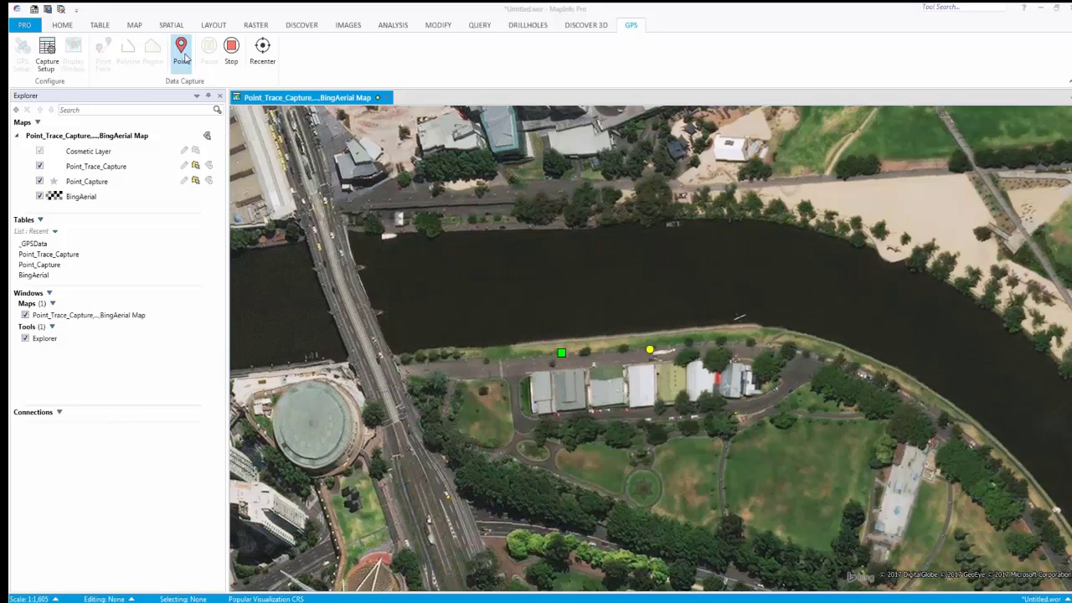
pyautogui.click(185, 57)
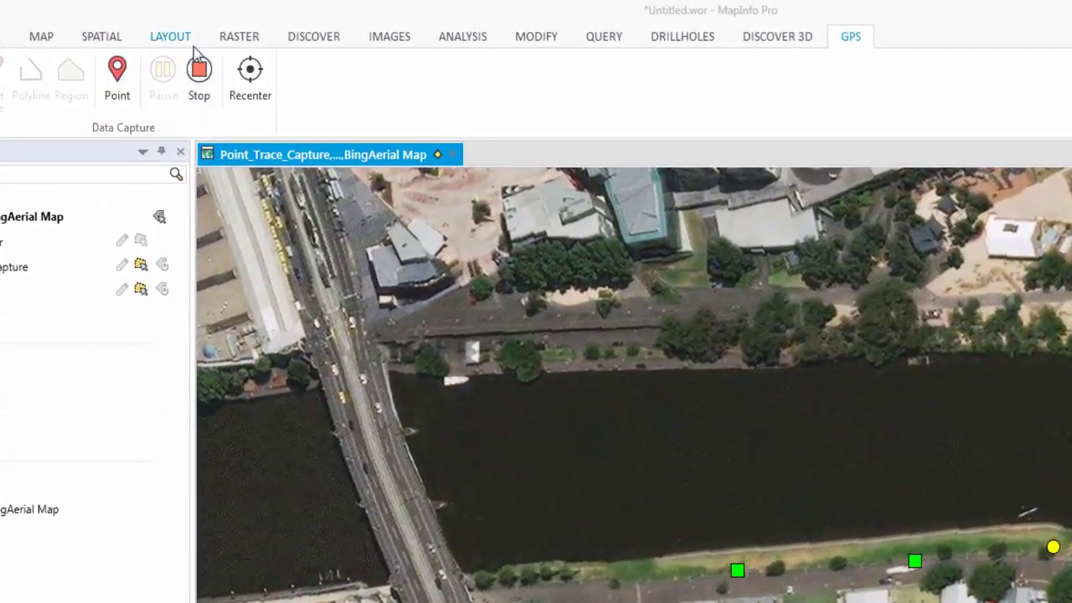
# - View Discover's data entry Capture options and stop the current point capture session
pyautogui.click(314, 36)
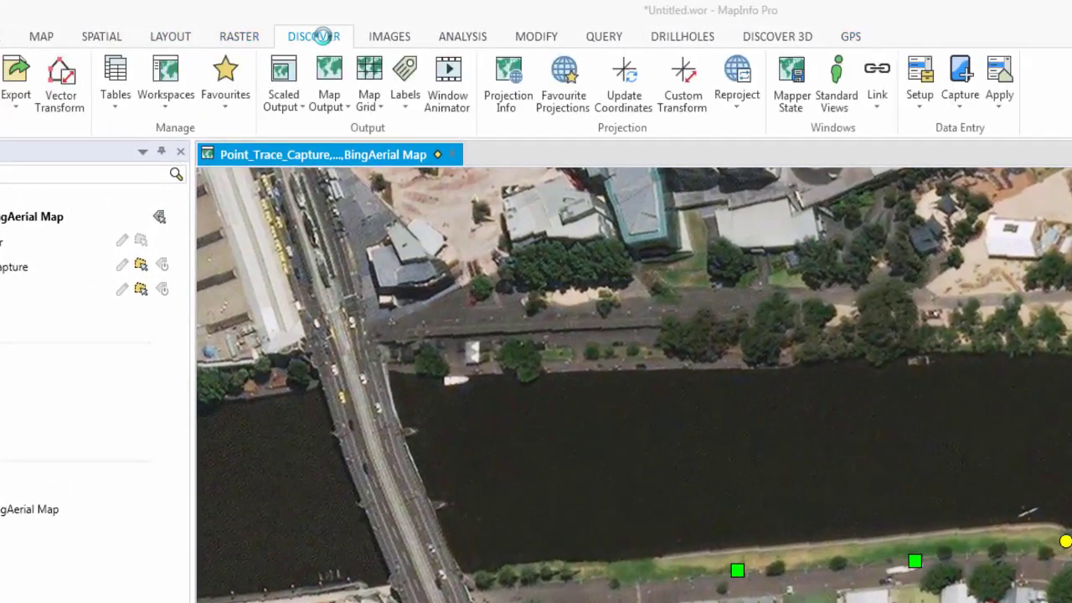
pyautogui.click(968, 107)
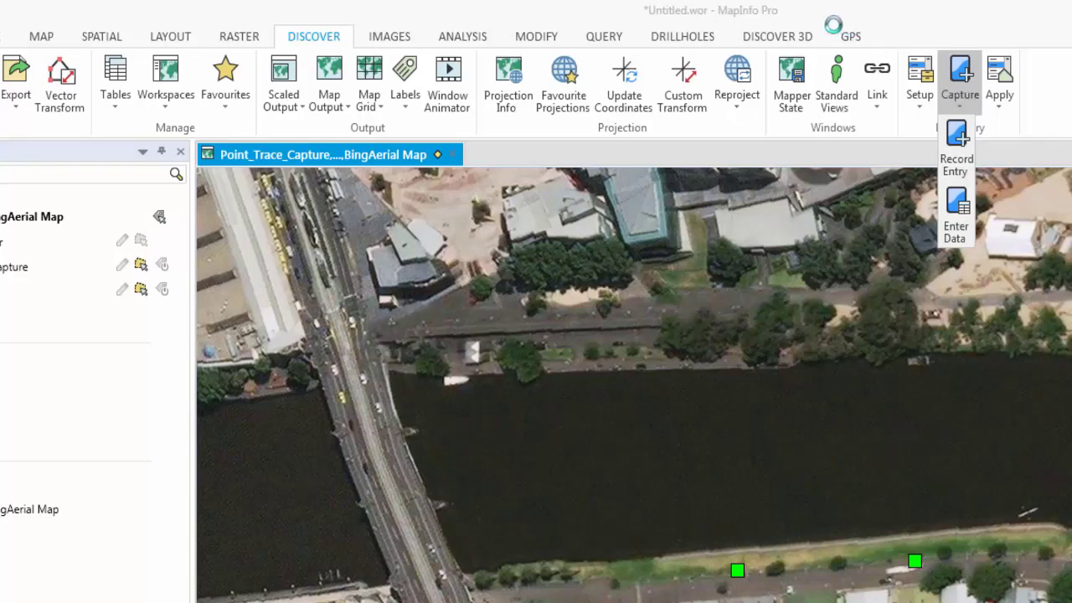
pyautogui.click(850, 38)
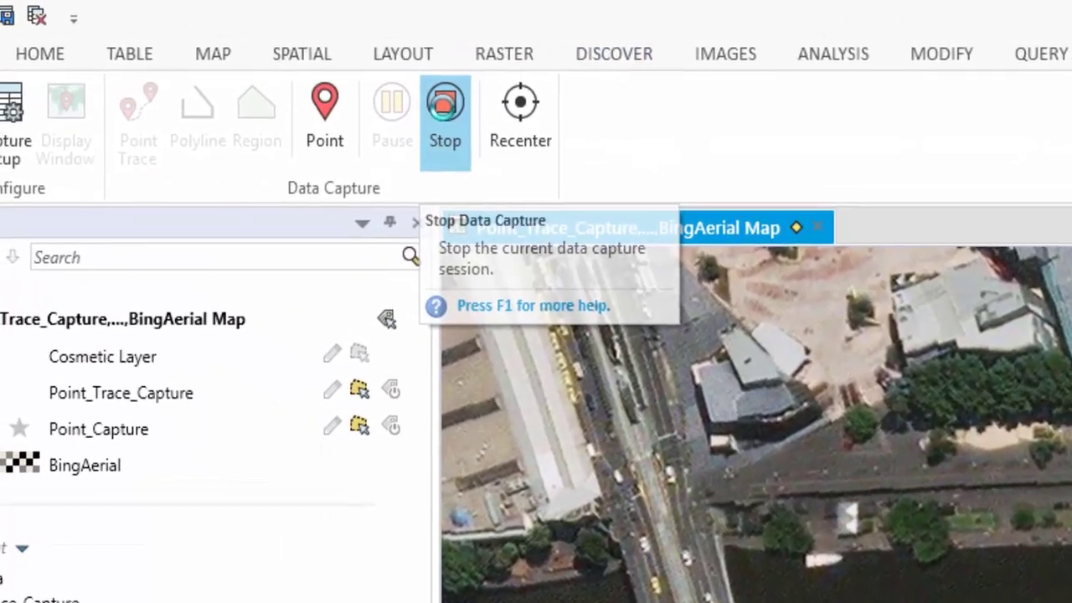
pyautogui.click(323, 88)
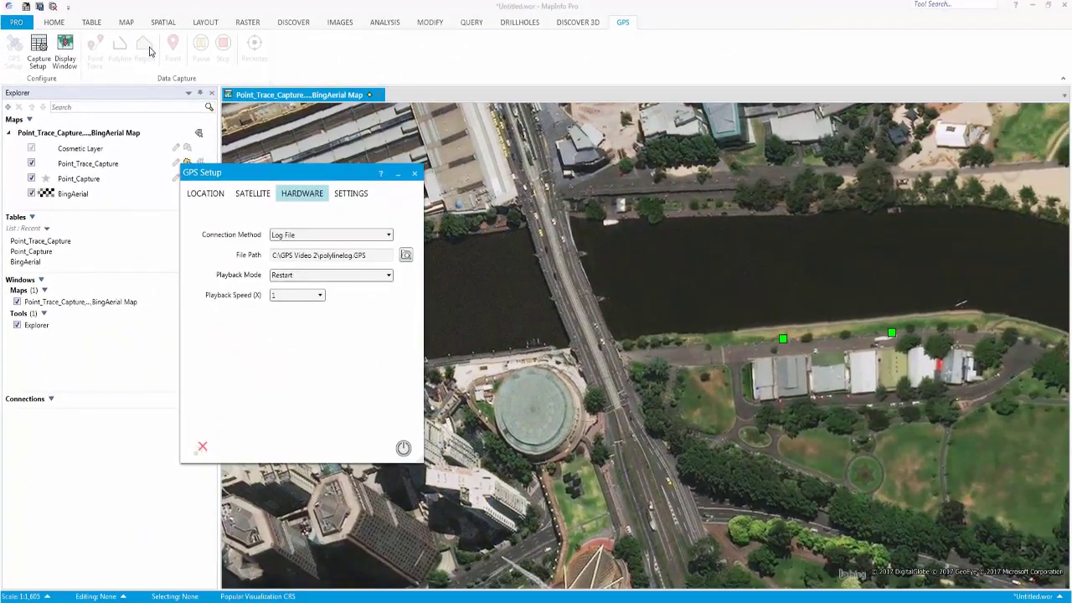
# - Turn the GPS back on and start a polyline capture
pyautogui.click(403, 449)
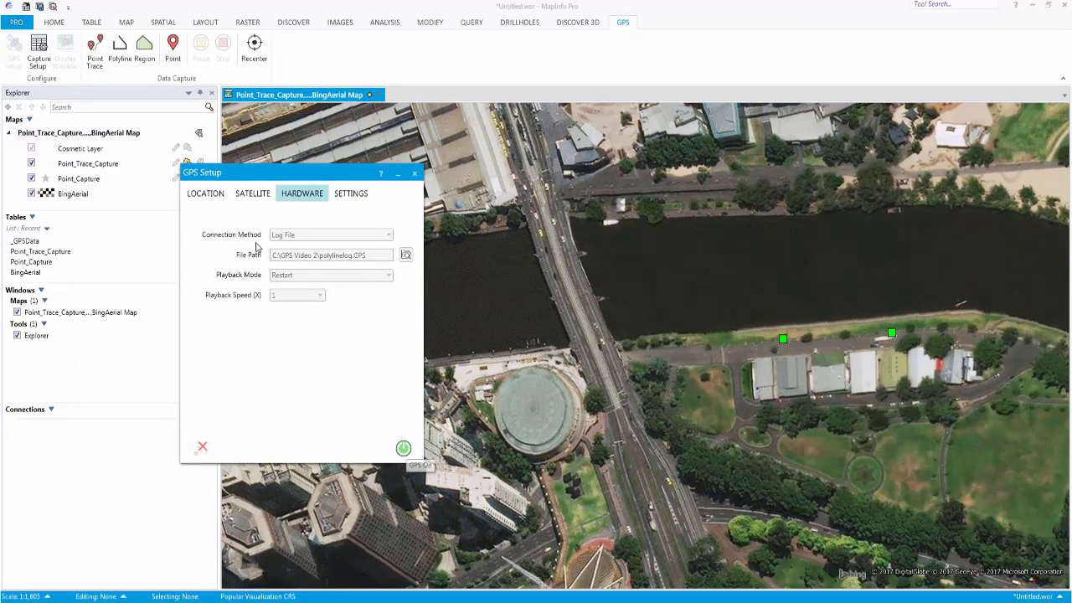
pyautogui.click(121, 60)
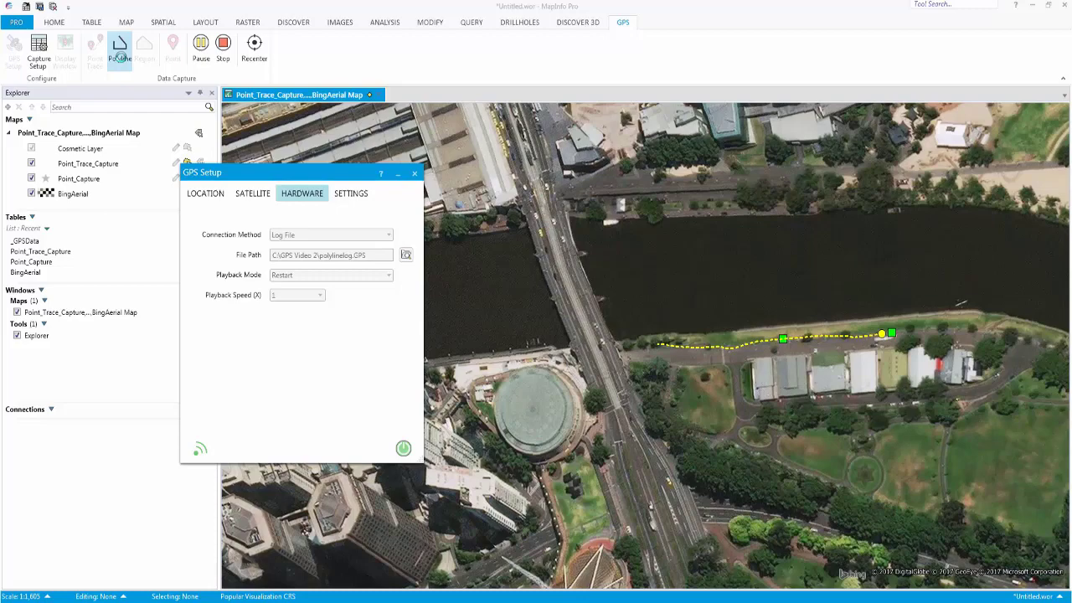
# - Capture a polyline along the riverside path, pausing the capture partway and resuming it
pyautogui.click(120, 52)
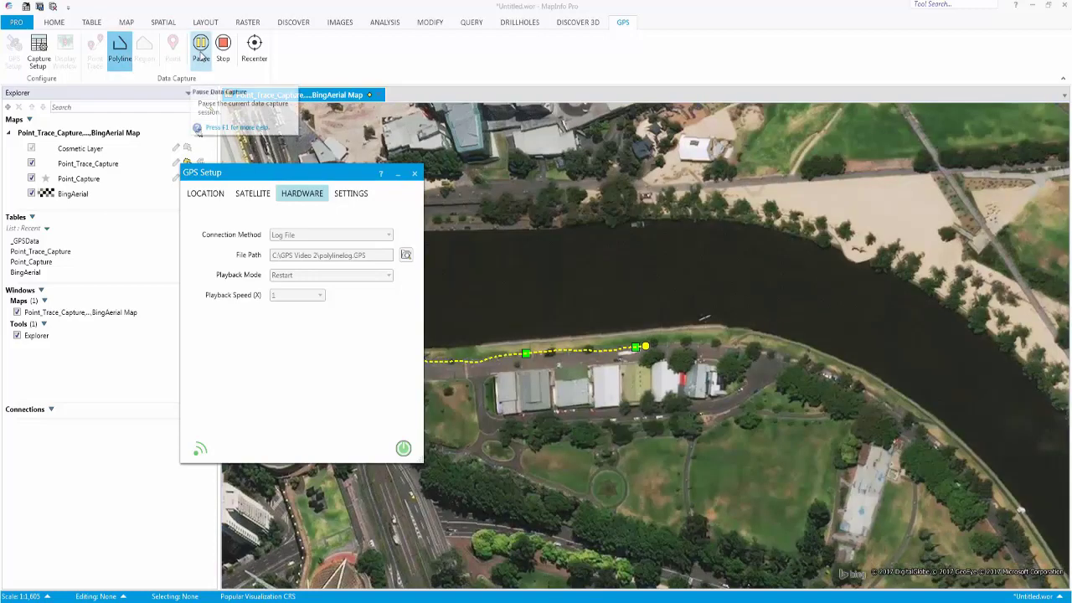
pyautogui.click(201, 51)
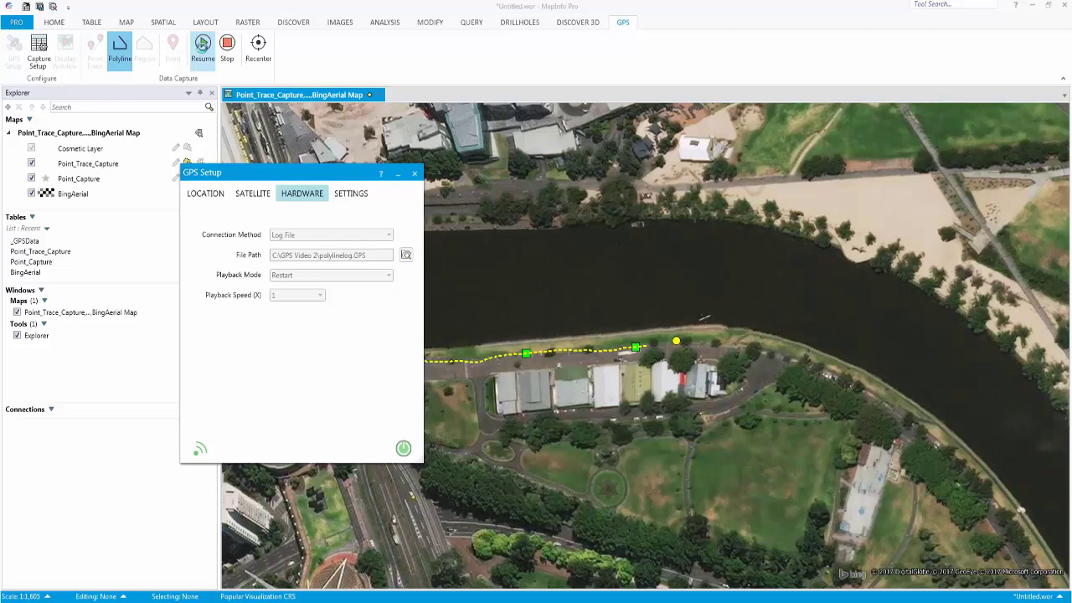
pyautogui.click(202, 46)
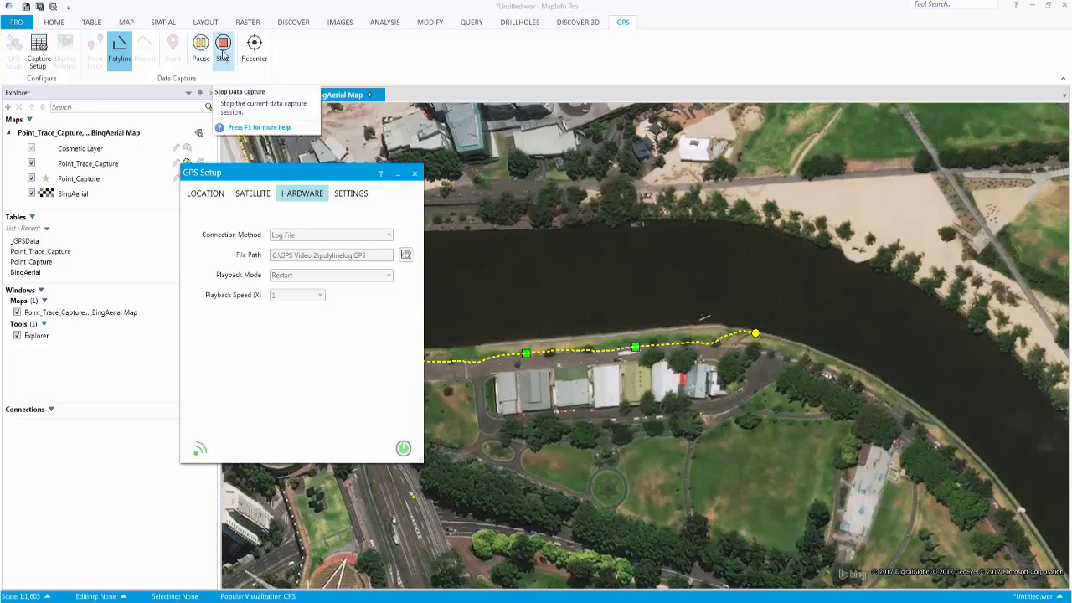
# - Stop the polyline capture and save it to a new table named Polyline Table in the GPS Video 2 folder
pyautogui.click(222, 52)
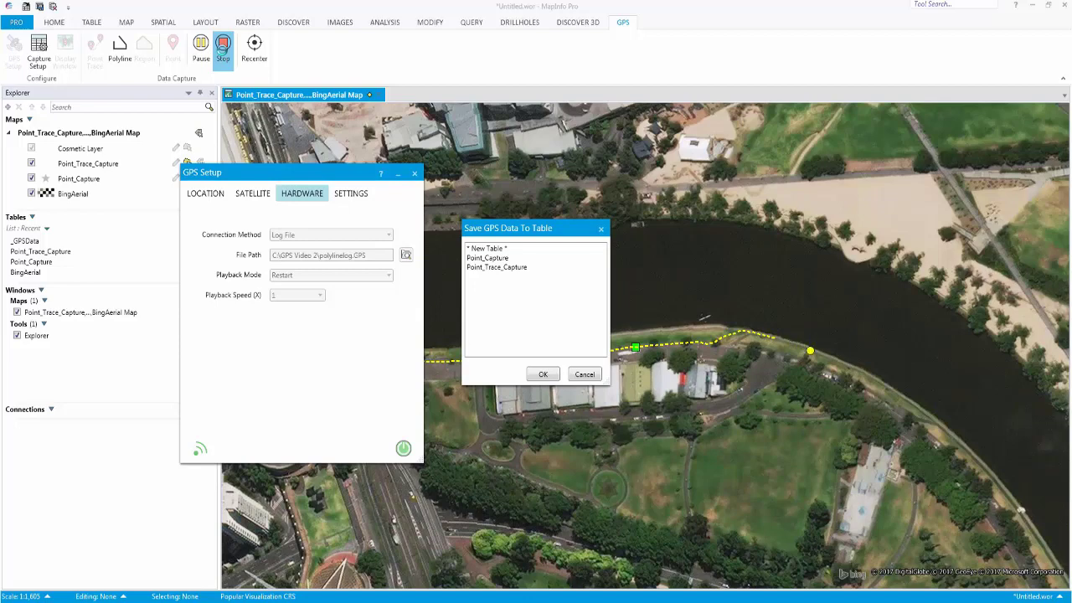
pyautogui.doubleClick(494, 248)
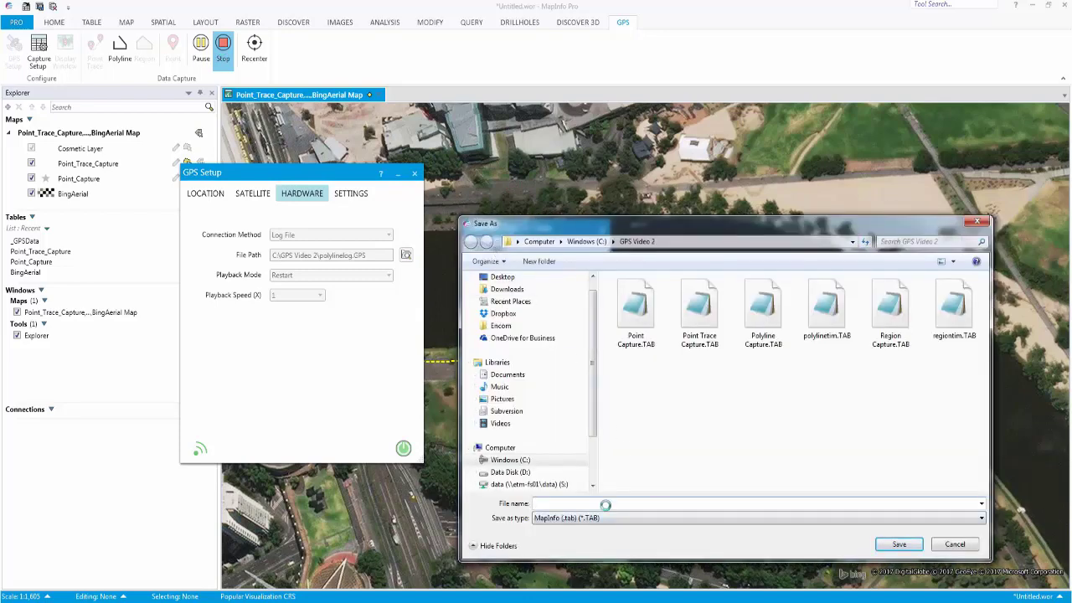
pyautogui.write('Pol')
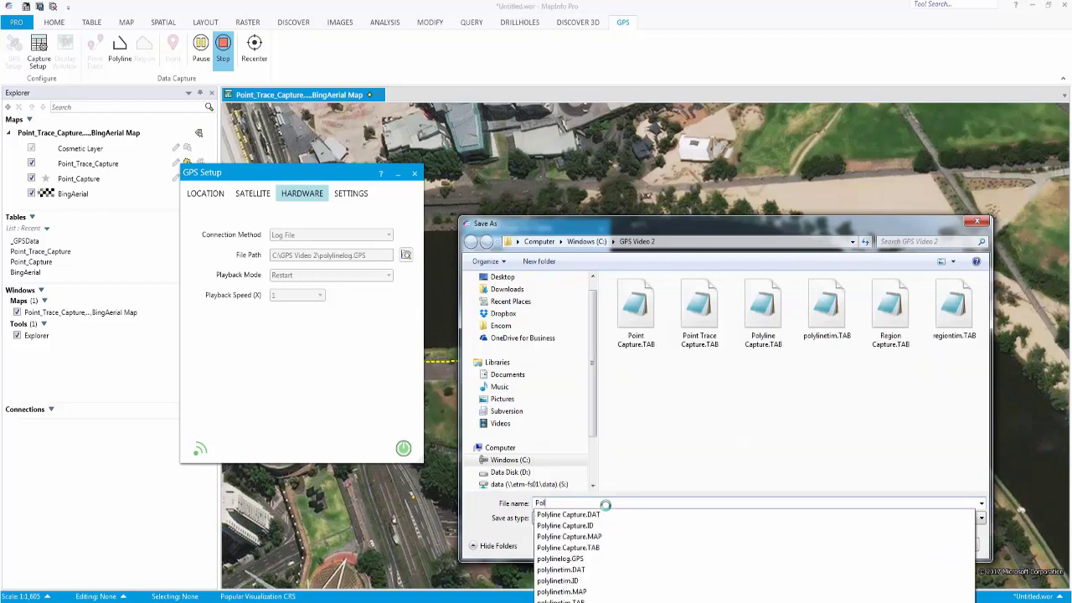
pyautogui.write('yline Tab')
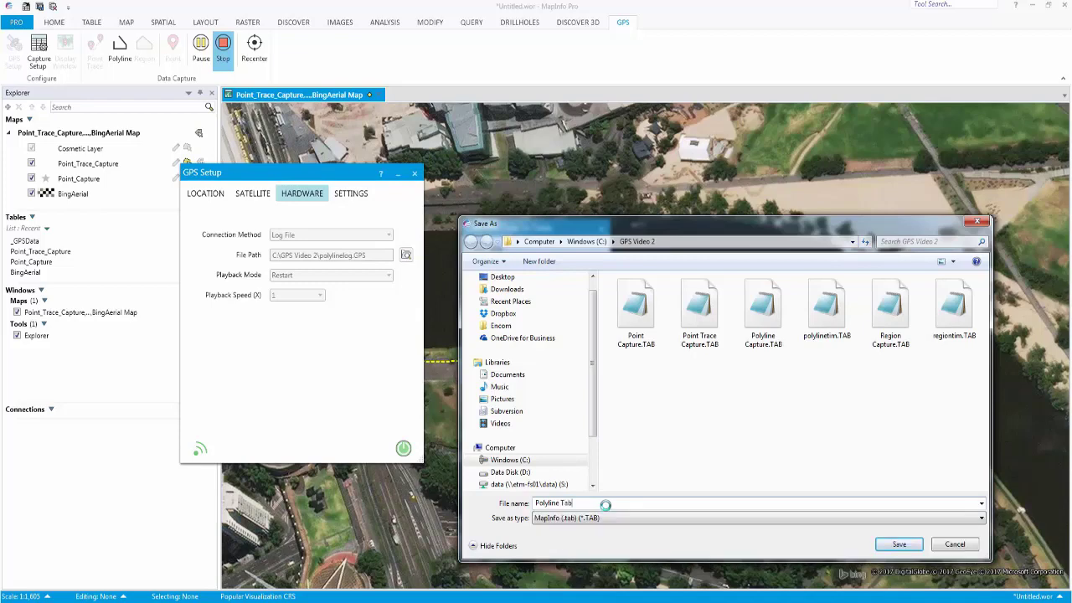
pyautogui.write('le')
pyautogui.click(893, 544)
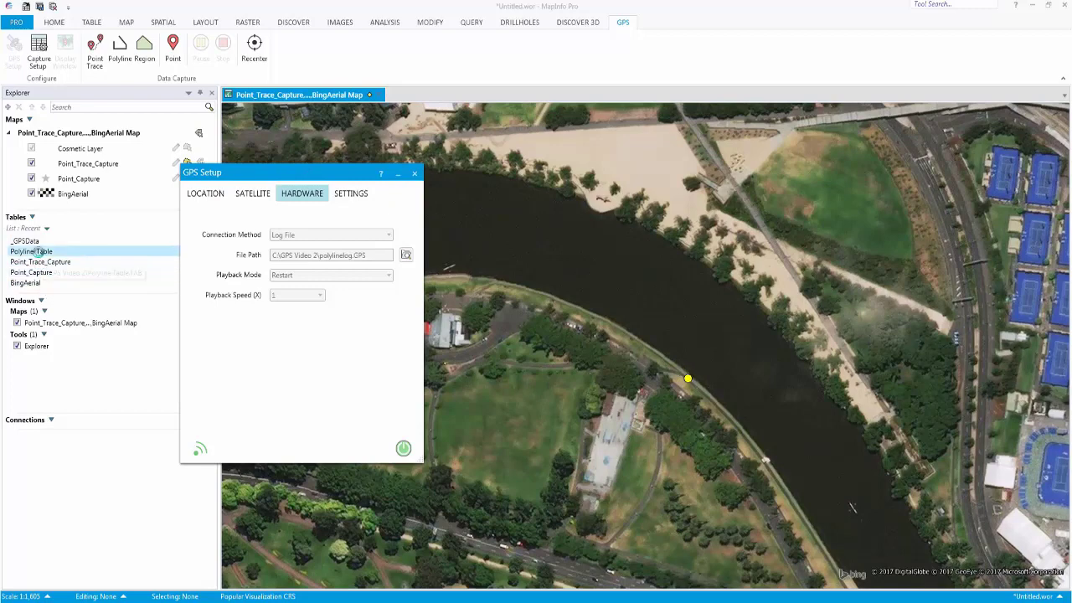
# - Add Polyline_Table to the current map and restart the GPS playback to view the captured line
pyautogui.click(40, 254)
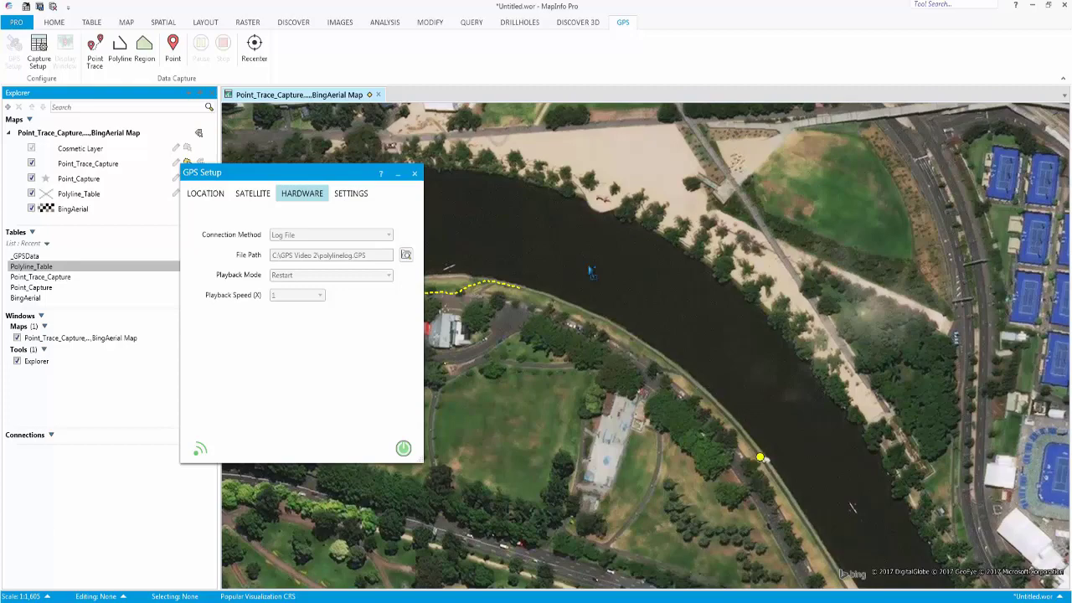
pyautogui.click(403, 448)
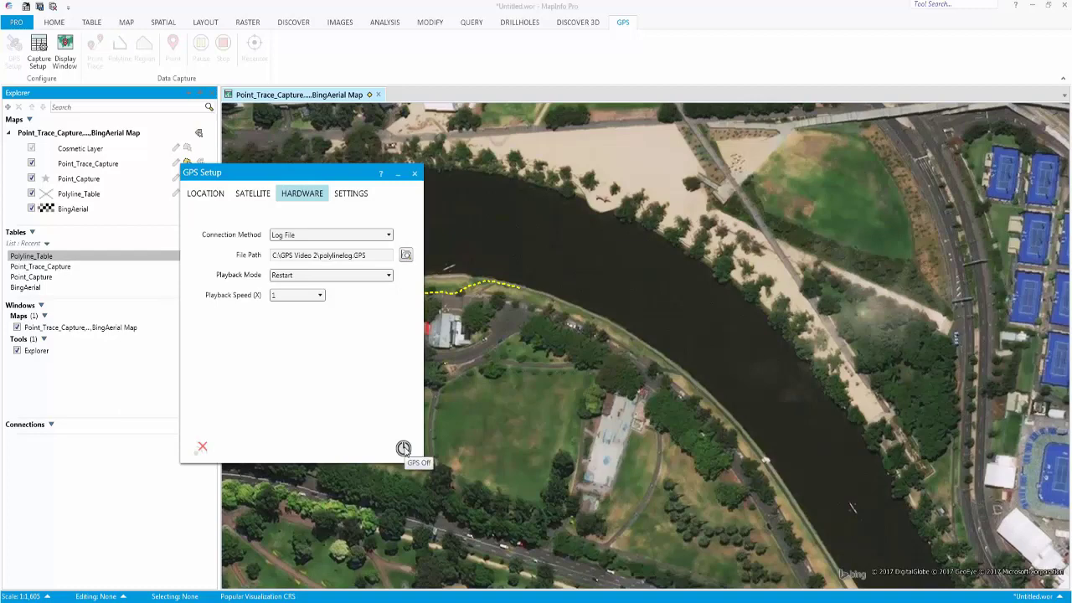
pyautogui.click(403, 448)
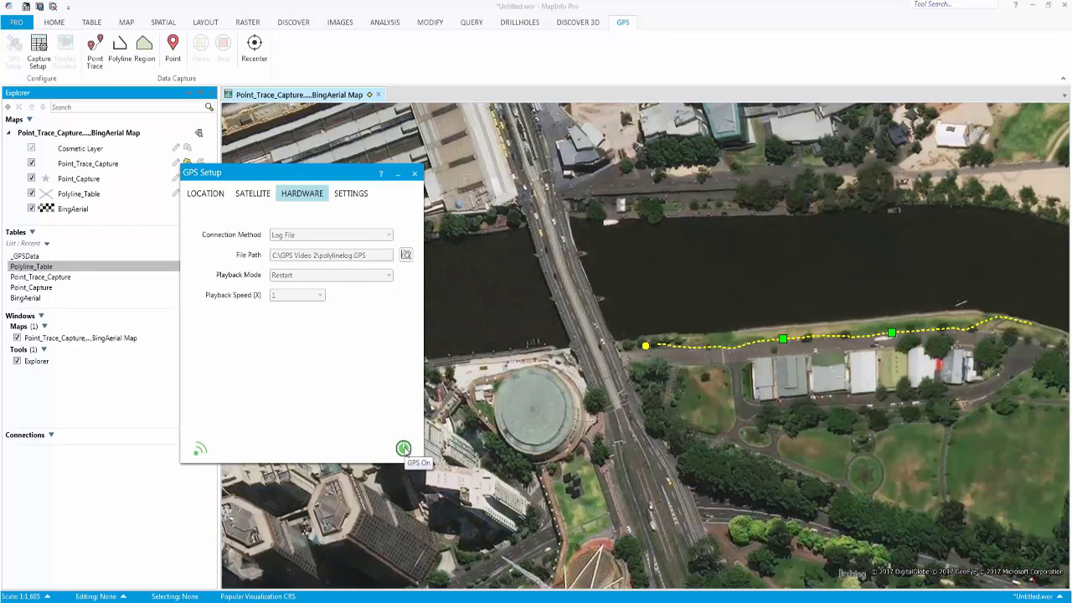
# - Turn the GPS off and hide the Point_Capture and Polyline_Table layers
pyautogui.click(403, 448)
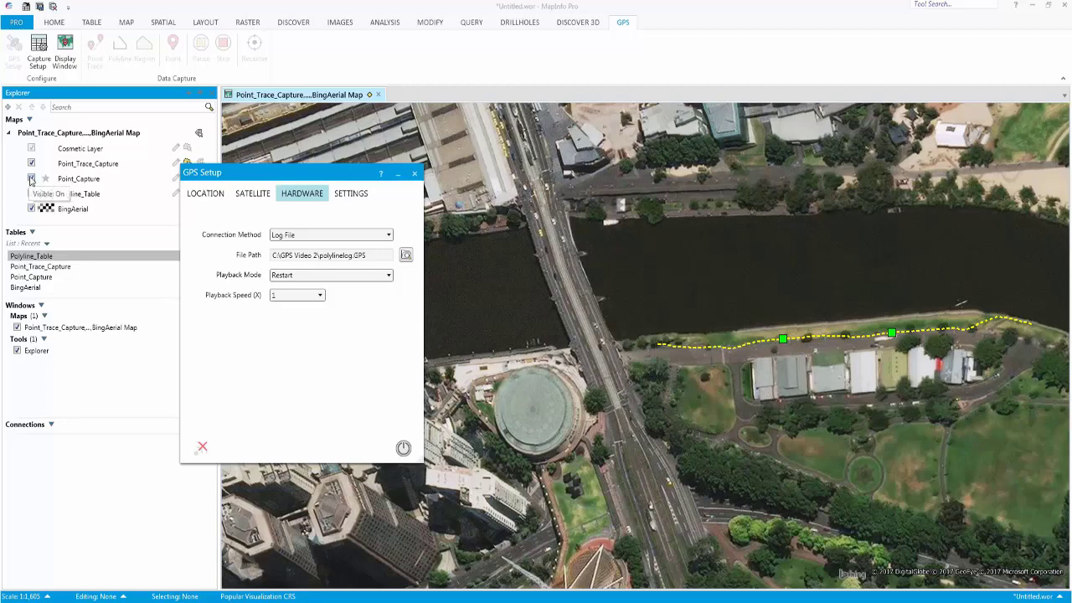
pyautogui.click(31, 179)
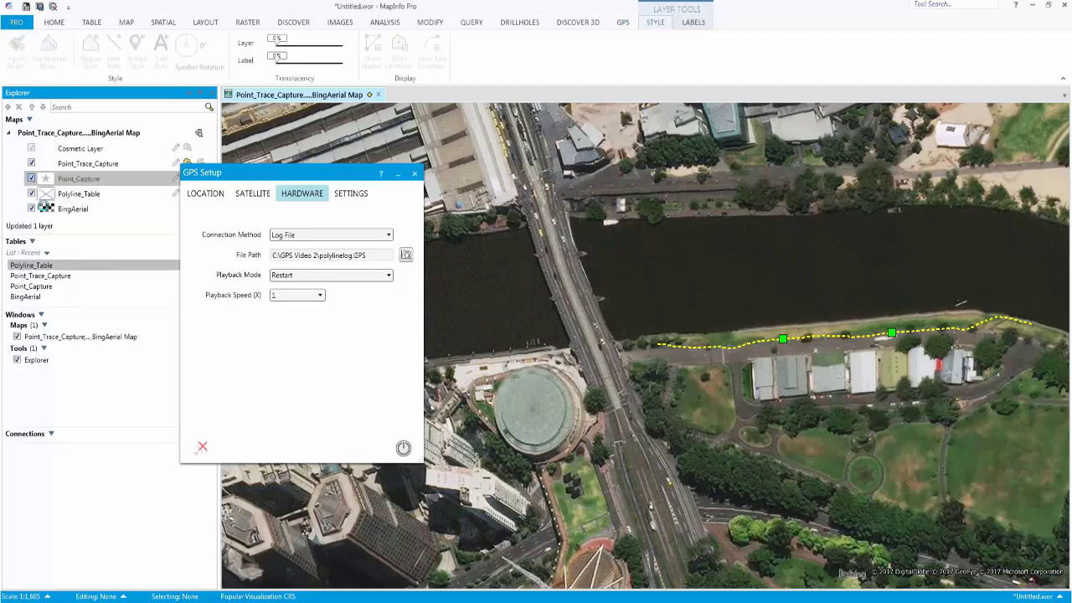
pyautogui.click(31, 194)
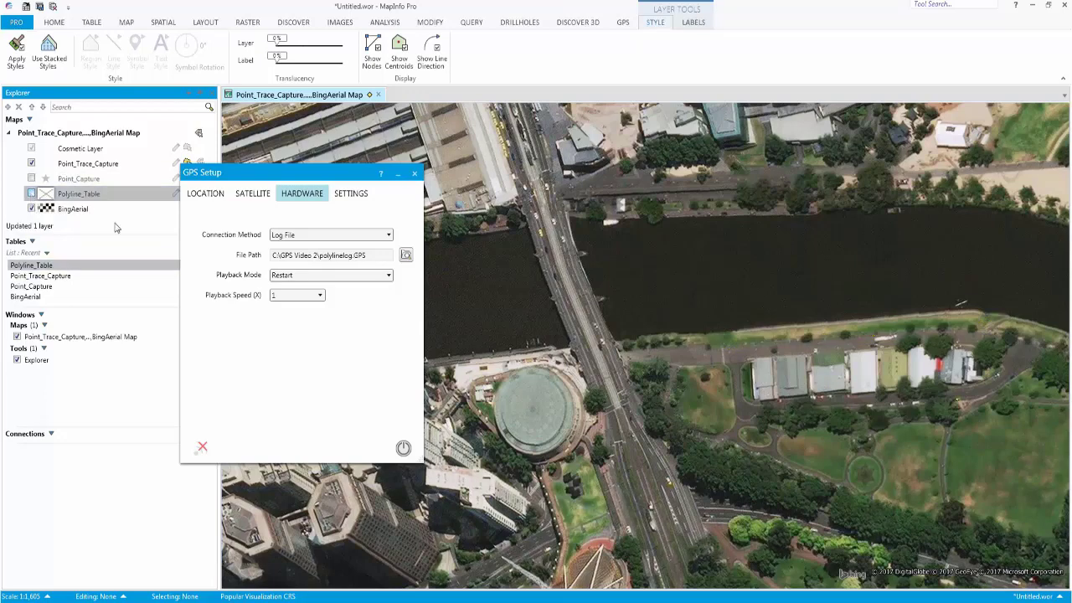
# - Turn the GPS on and capture a point trace along the riverside path, pausing and resuming once before stopping
pyautogui.click(621, 23)
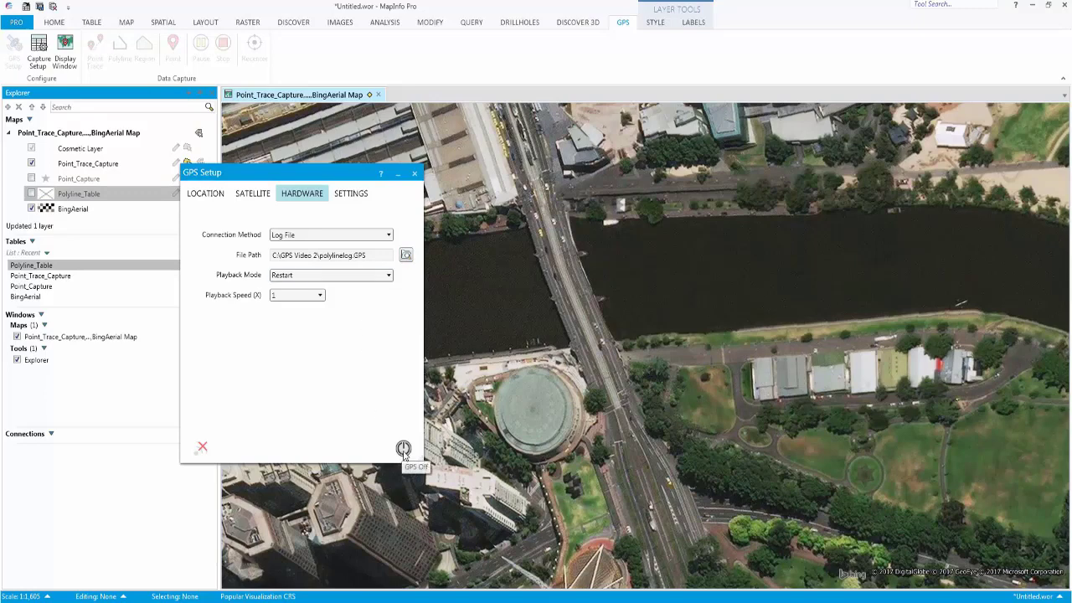
pyautogui.click(403, 450)
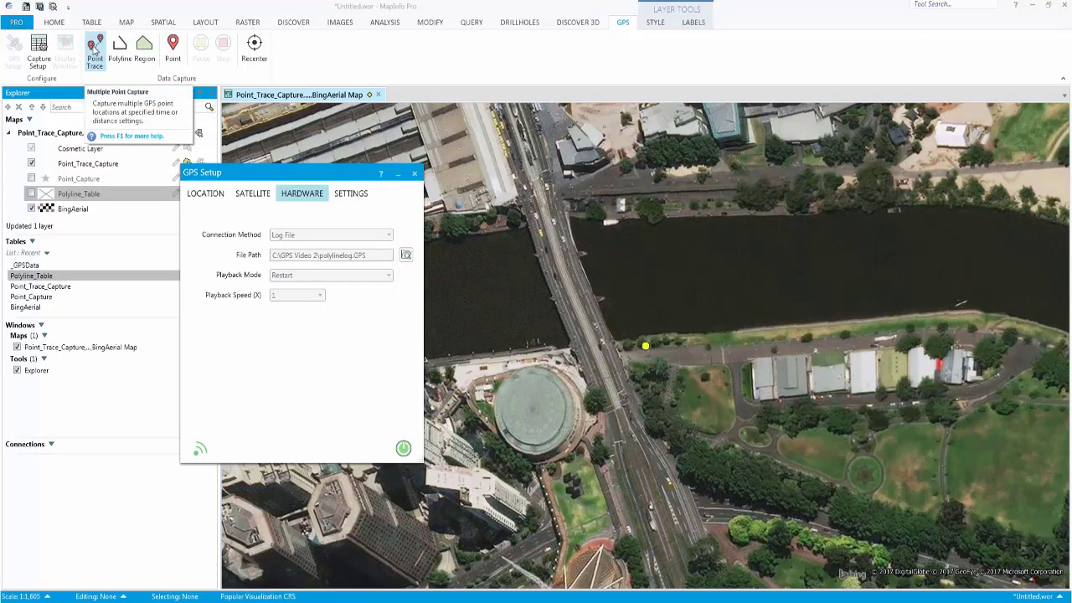
pyautogui.click(95, 52)
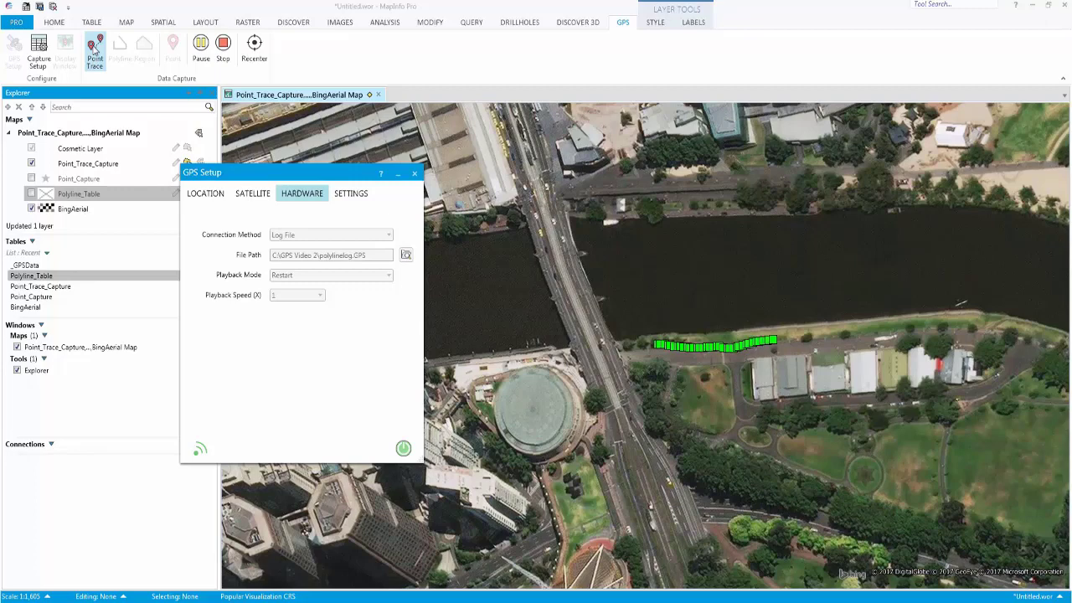
pyautogui.click(207, 50)
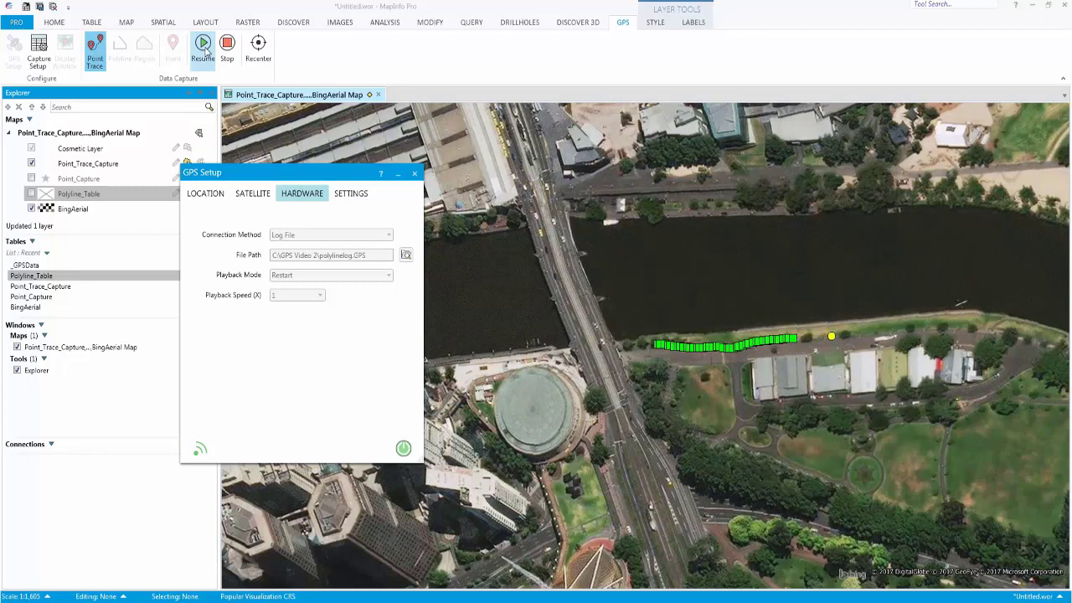
pyautogui.click(203, 49)
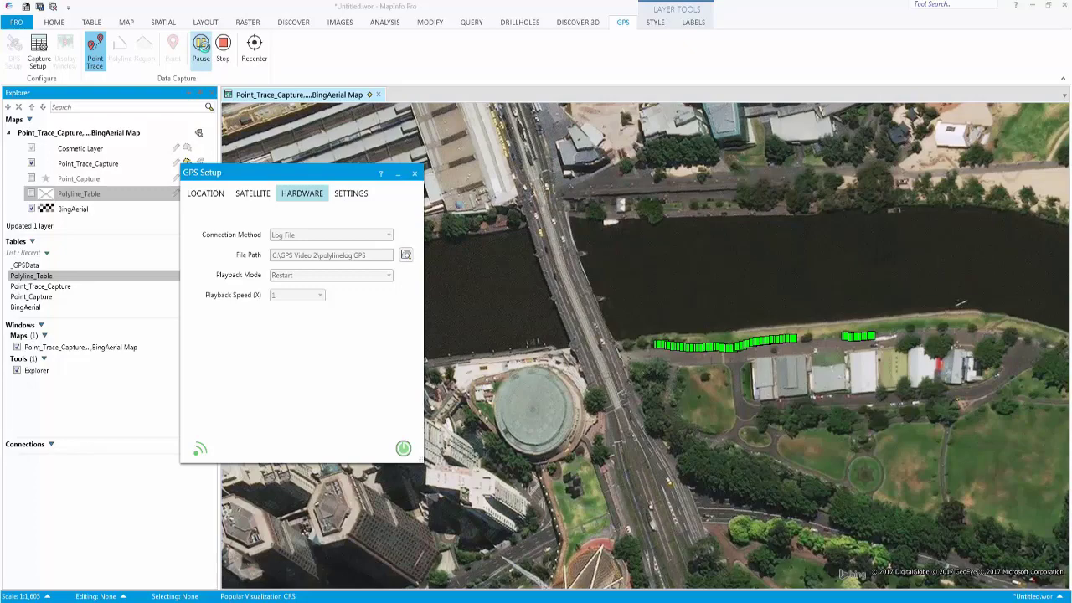
pyautogui.click(223, 48)
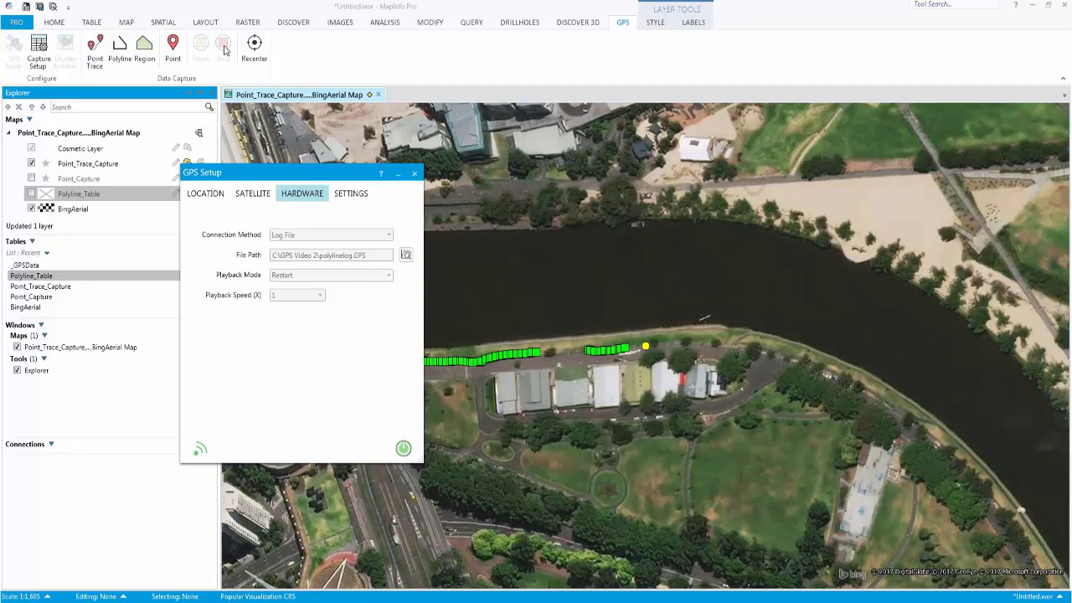
# - Turn the GPS off and hide the Point_Trace_Capture layer
pyautogui.click(403, 449)
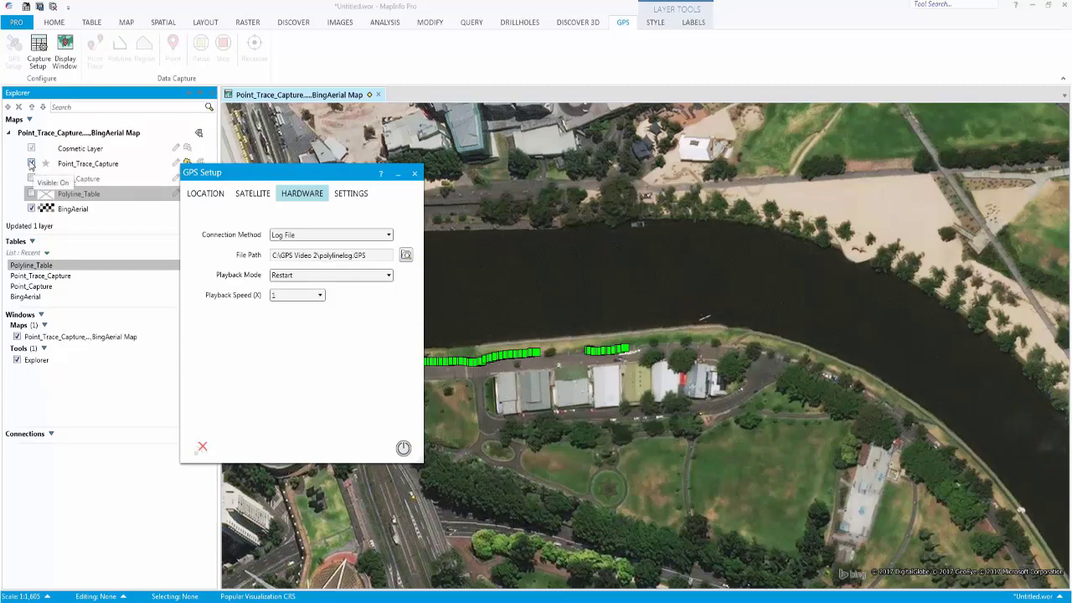
pyautogui.click(31, 164)
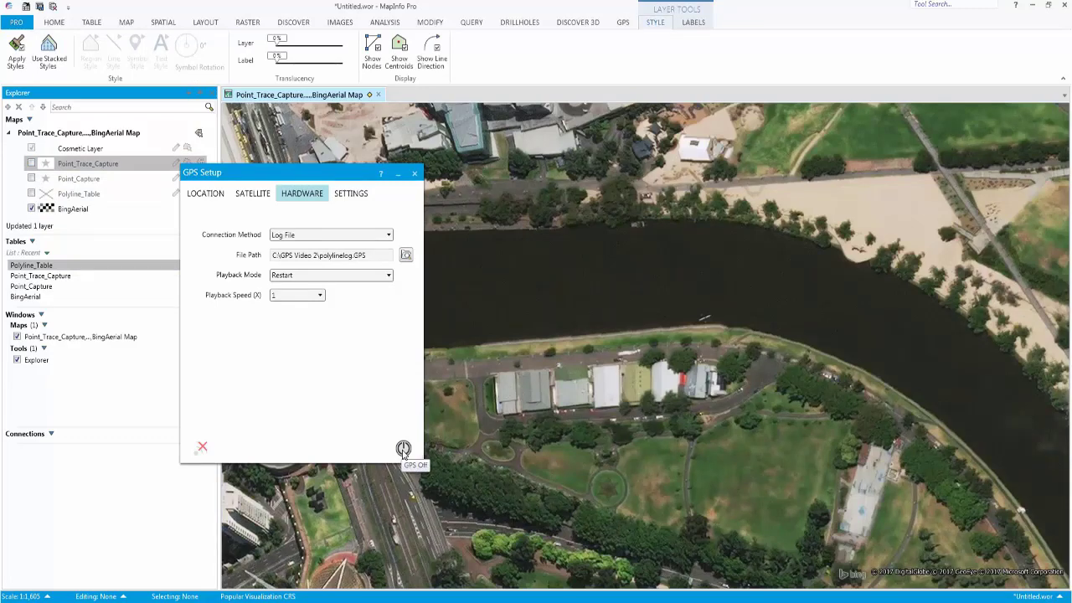
pyautogui.click(402, 450)
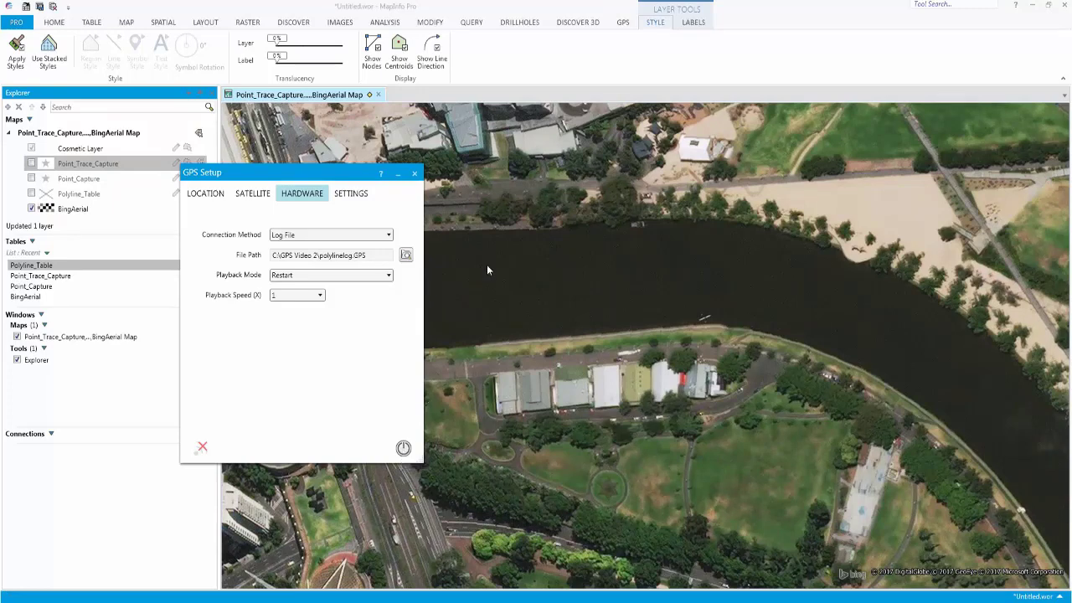
# - Set the playback log file to C:\GPS Video 2\Region Log.GPS and restart the GPS from the beginning of the log
pyautogui.click(622, 24)
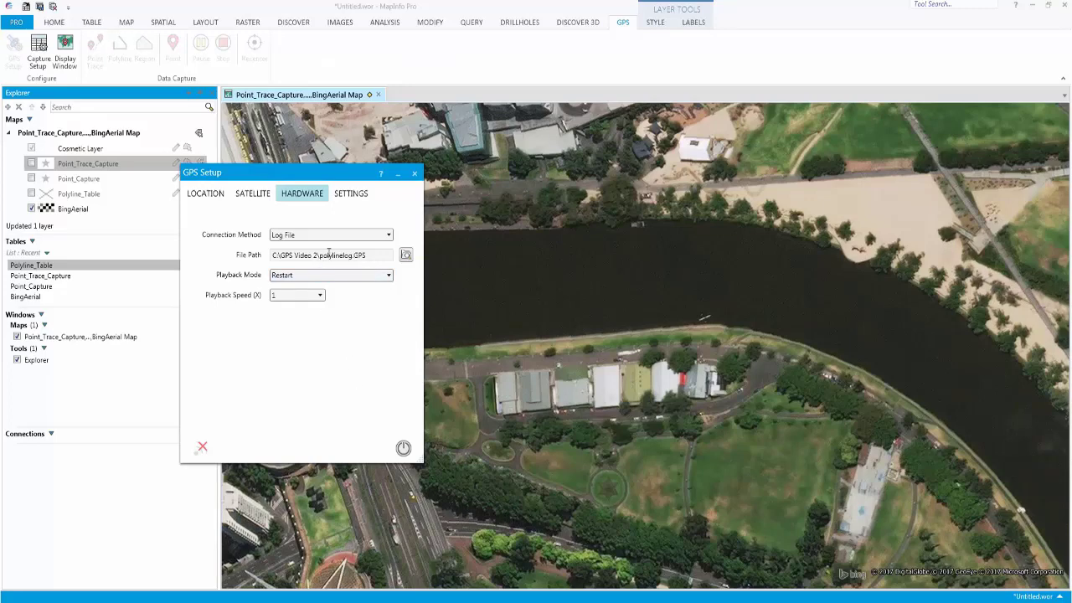
pyautogui.click(405, 257)
pyautogui.doubleClick(405, 260)
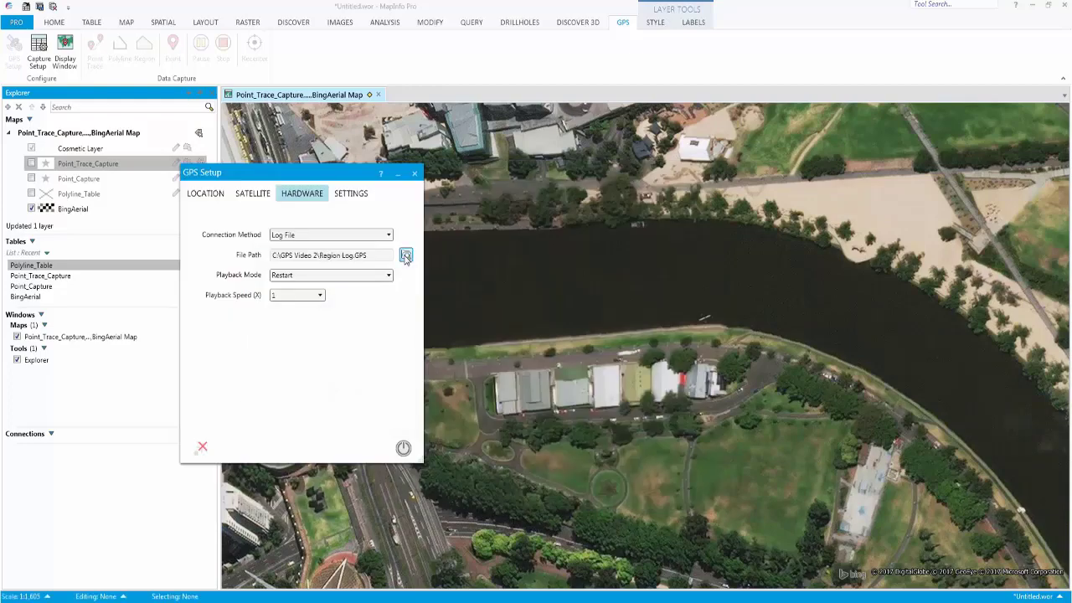
pyautogui.click(404, 450)
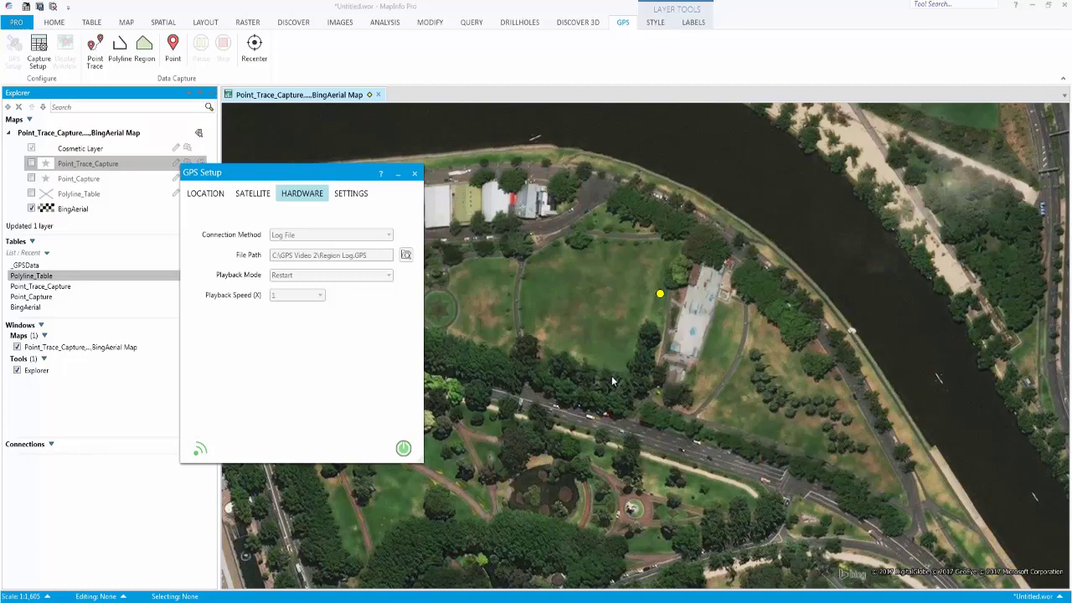
pyautogui.click(403, 448)
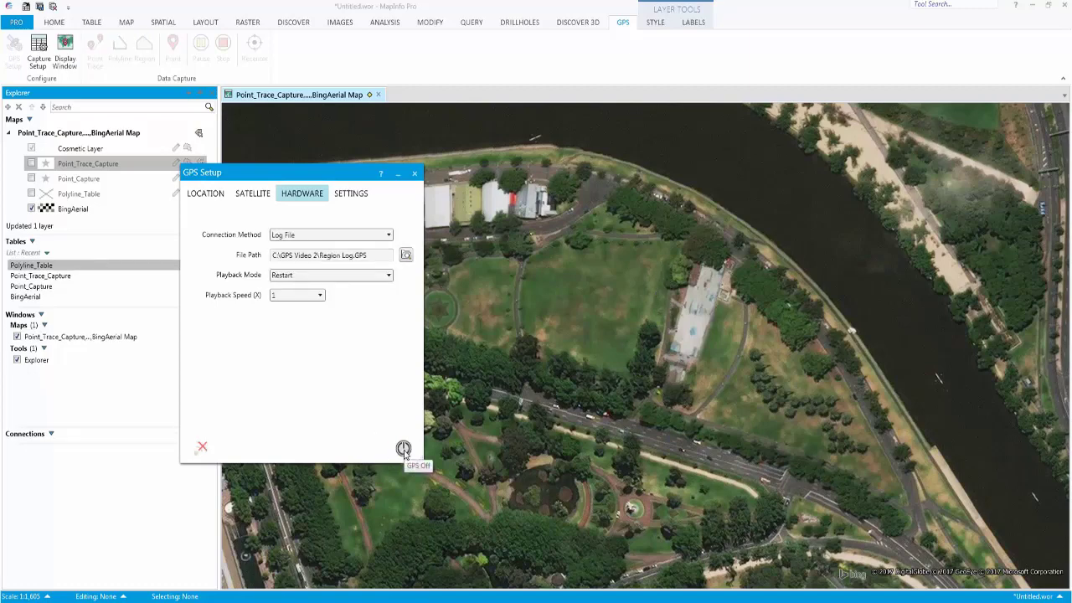
pyautogui.click(402, 449)
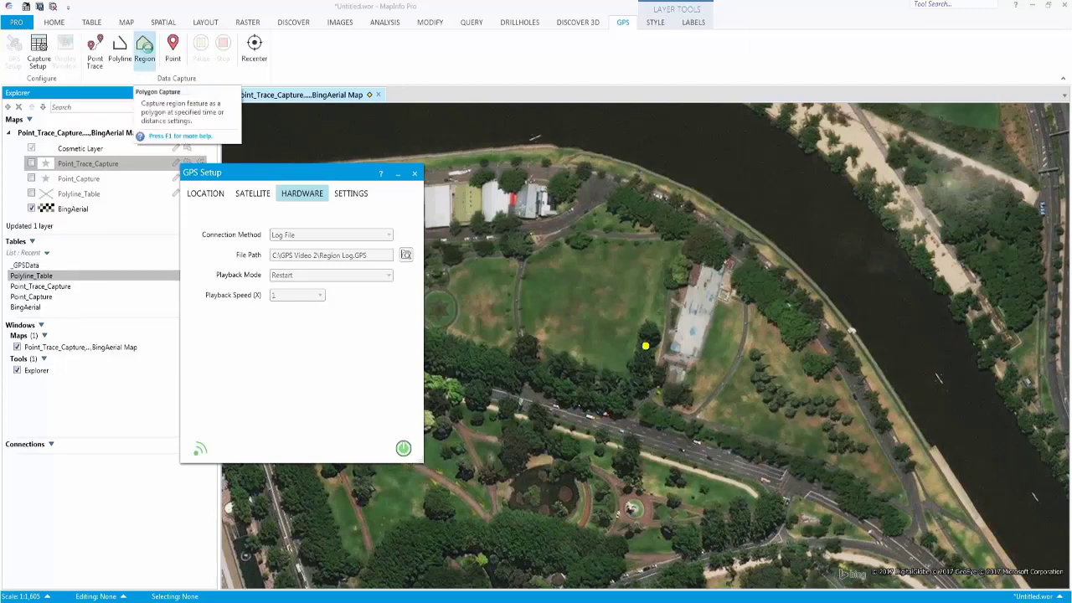
# - Capture a region around the park's grass field, stop the capture and save it to a new table named Region Table
pyautogui.click(147, 50)
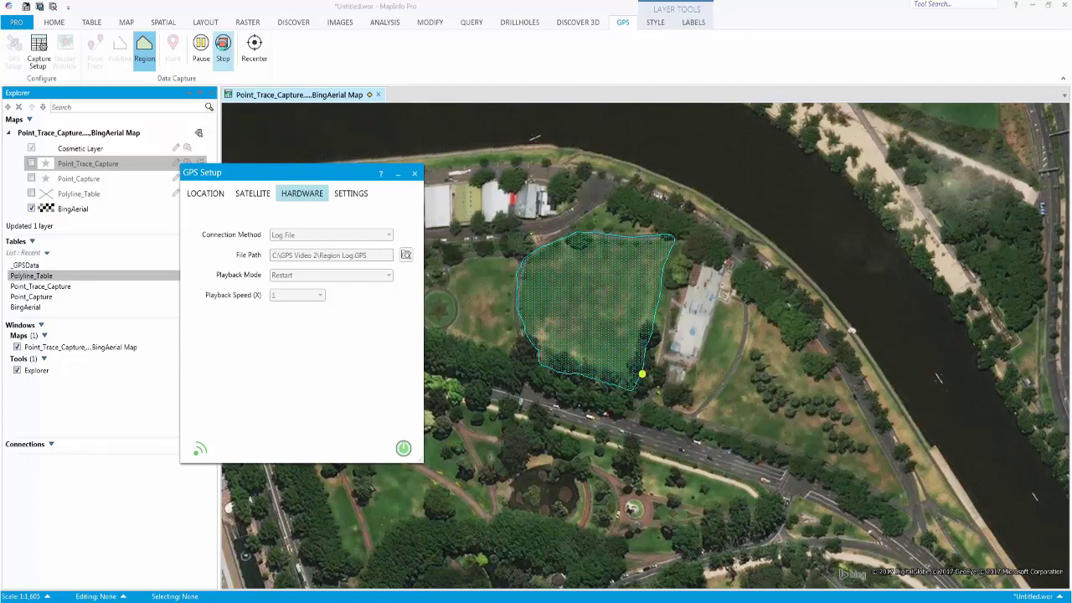
pyautogui.click(222, 49)
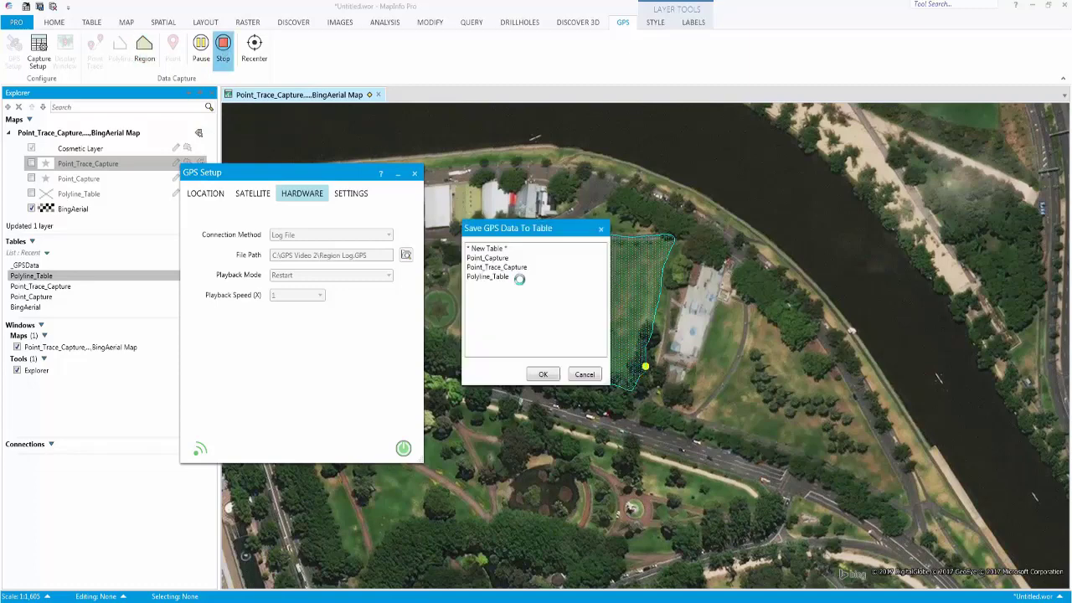
pyautogui.doubleClick(495, 248)
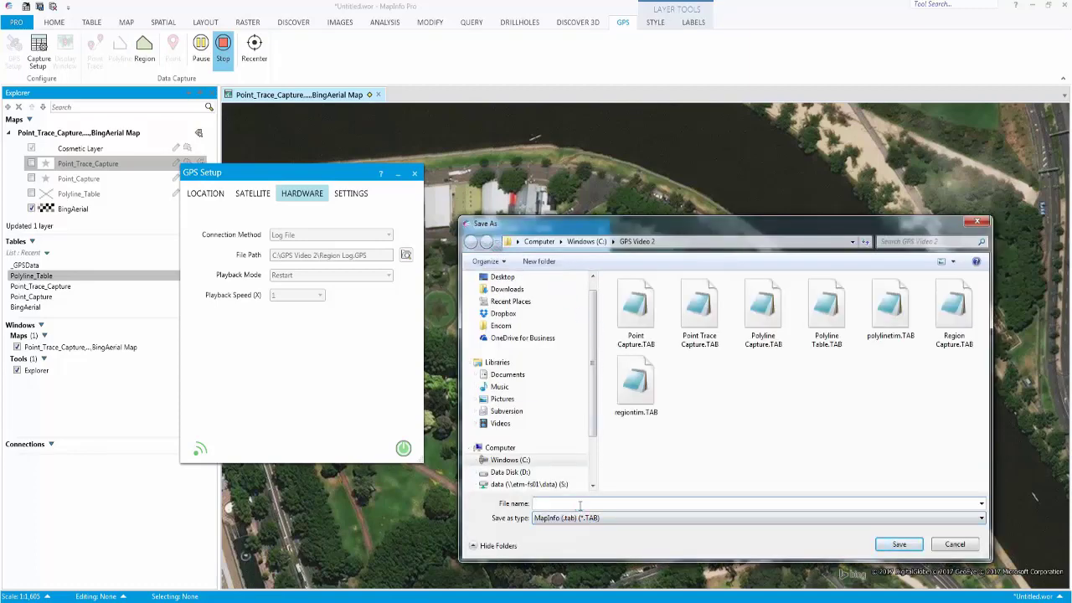
pyautogui.write('Regio')
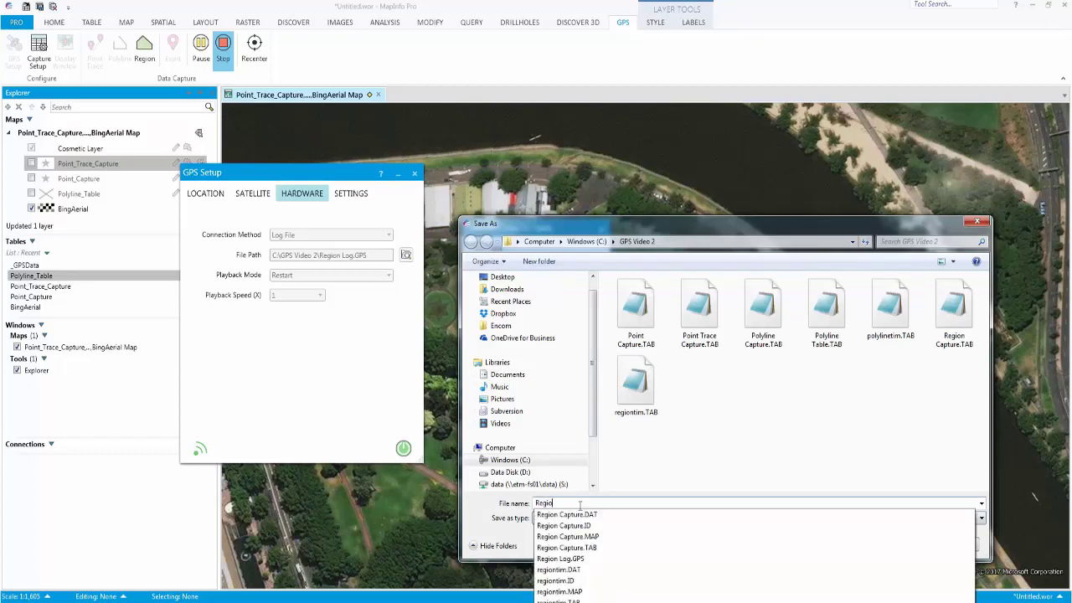
pyautogui.write('n ')
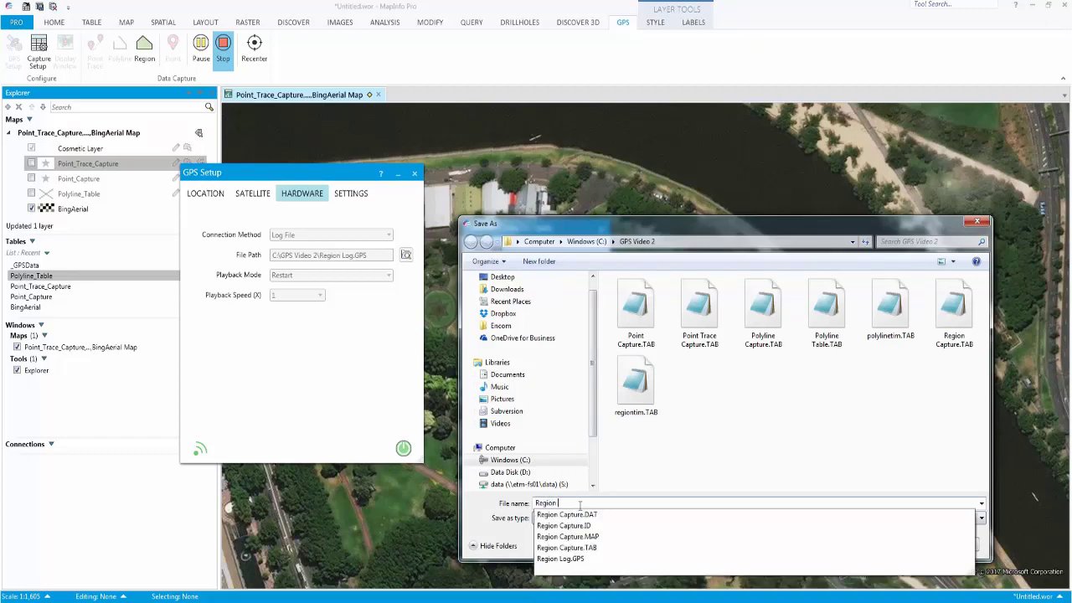
pyautogui.write('Table')
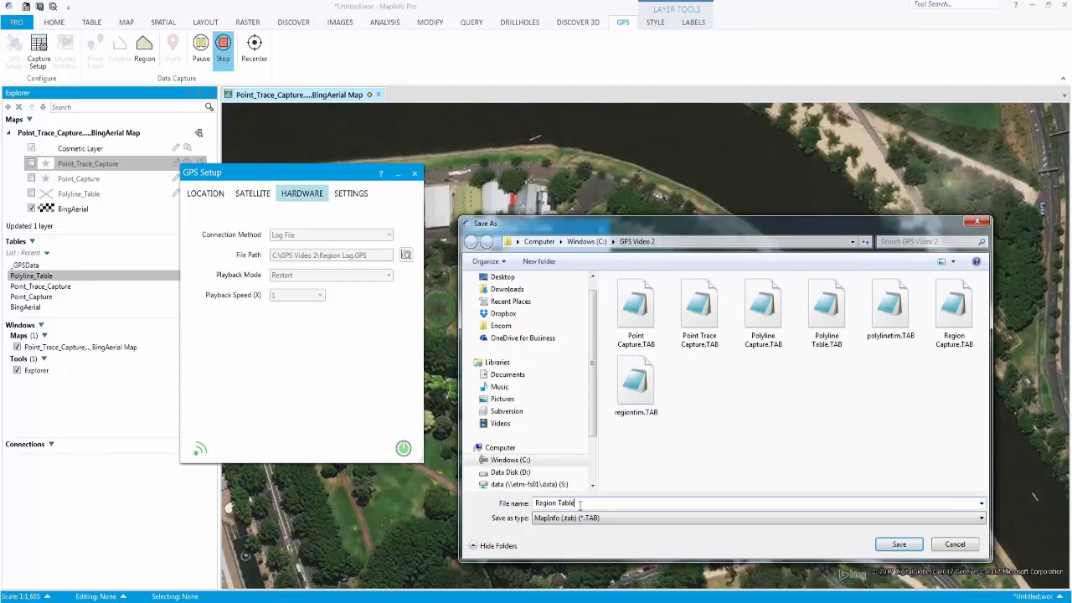
pyautogui.click(899, 544)
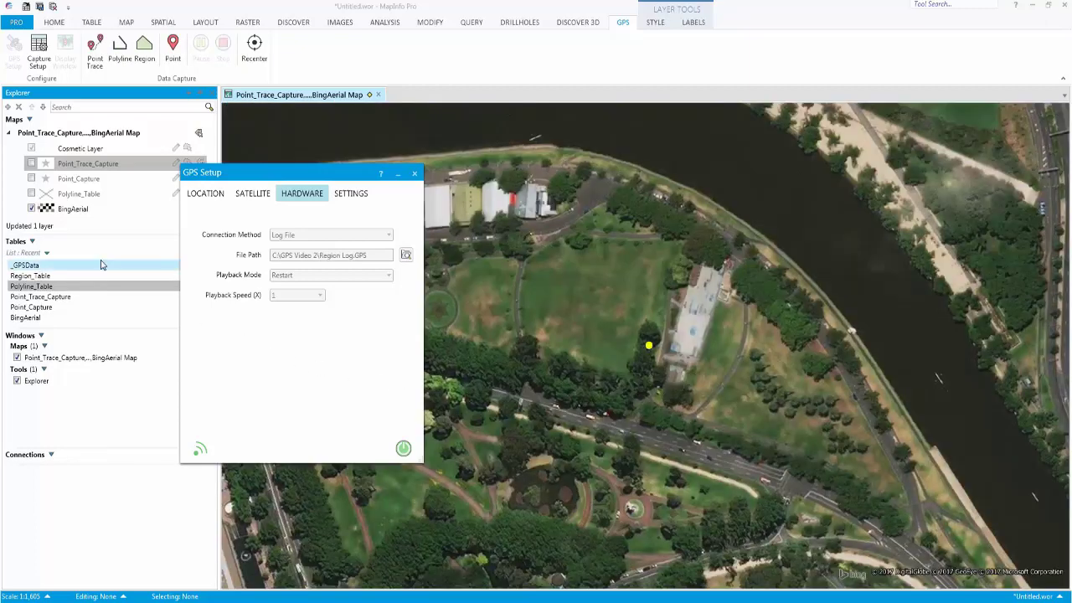
# - Add Region_Table to the current map as a layer above BingAerial
pyautogui.click(29, 276)
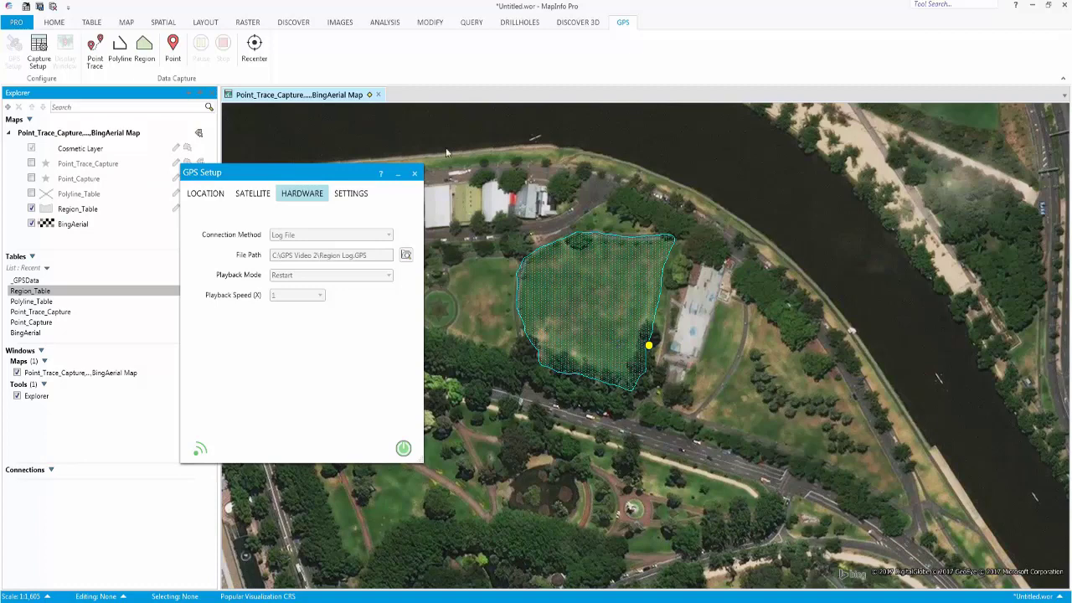
pyautogui.click(293, 23)
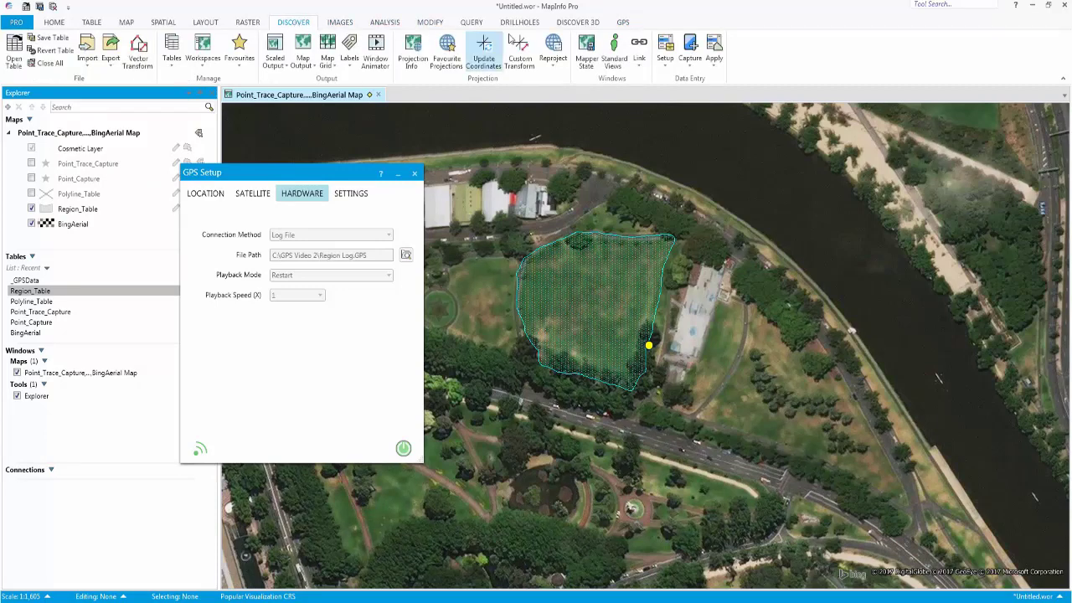
pyautogui.click(690, 57)
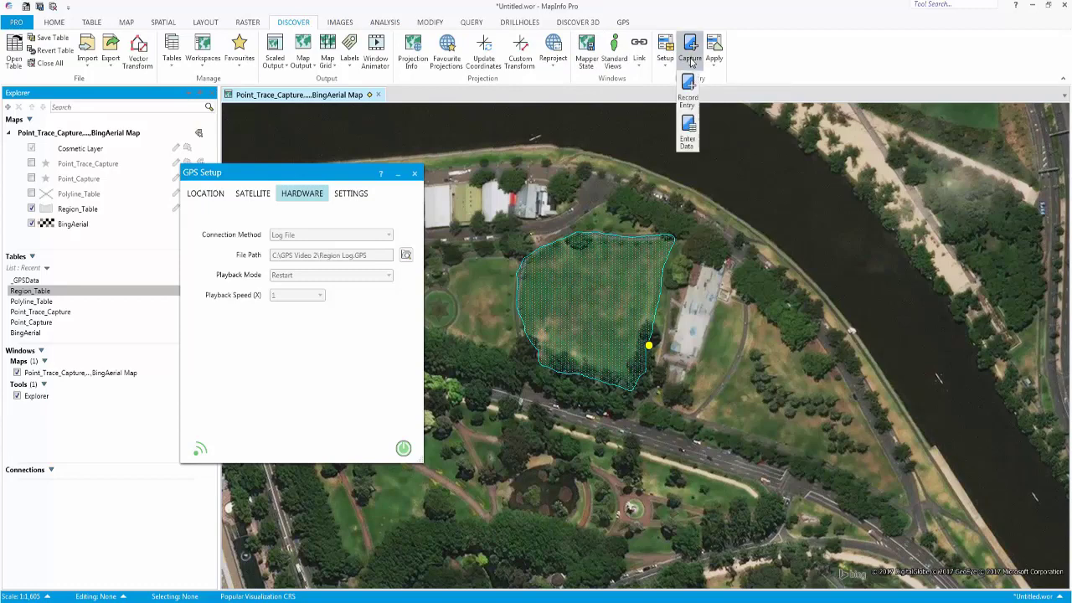
pyautogui.click(686, 127)
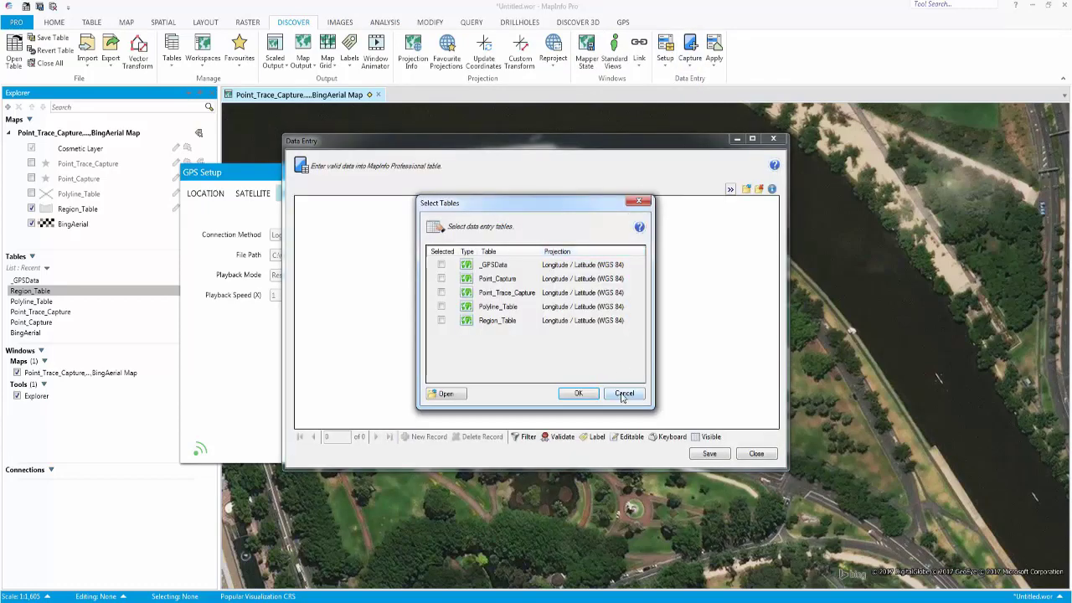
pyautogui.click(625, 393)
pyautogui.click(737, 452)
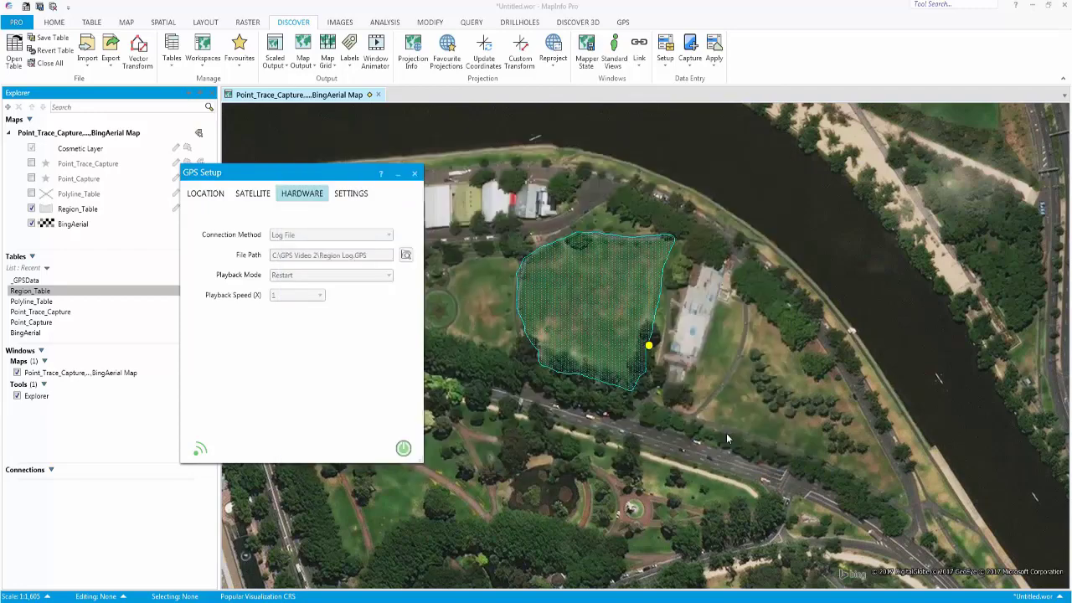
# - Examine the Feature attribute of the captured region in Region_Table through Single Record Entry, and close the record entry
pyautogui.click(691, 69)
pyautogui.click(687, 89)
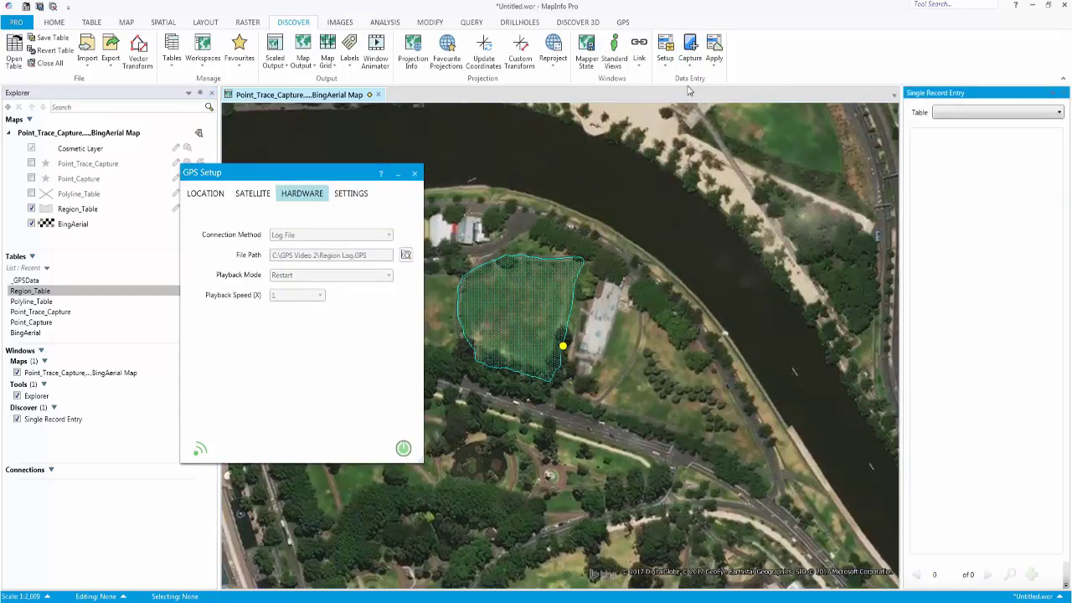
pyautogui.click(975, 114)
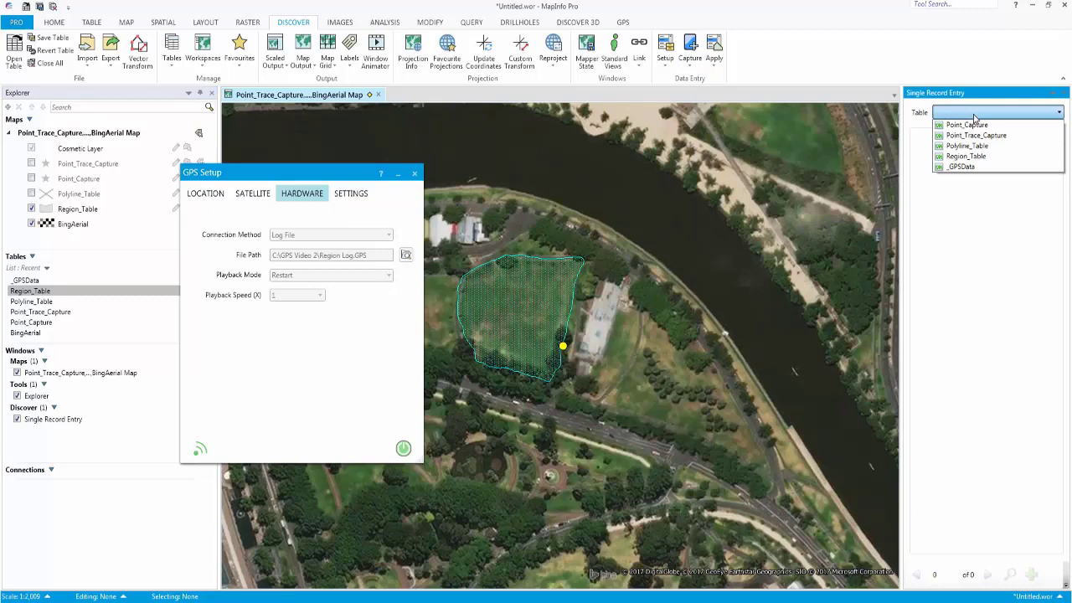
pyautogui.click(978, 157)
pyautogui.click(978, 156)
pyautogui.doubleClick(978, 143)
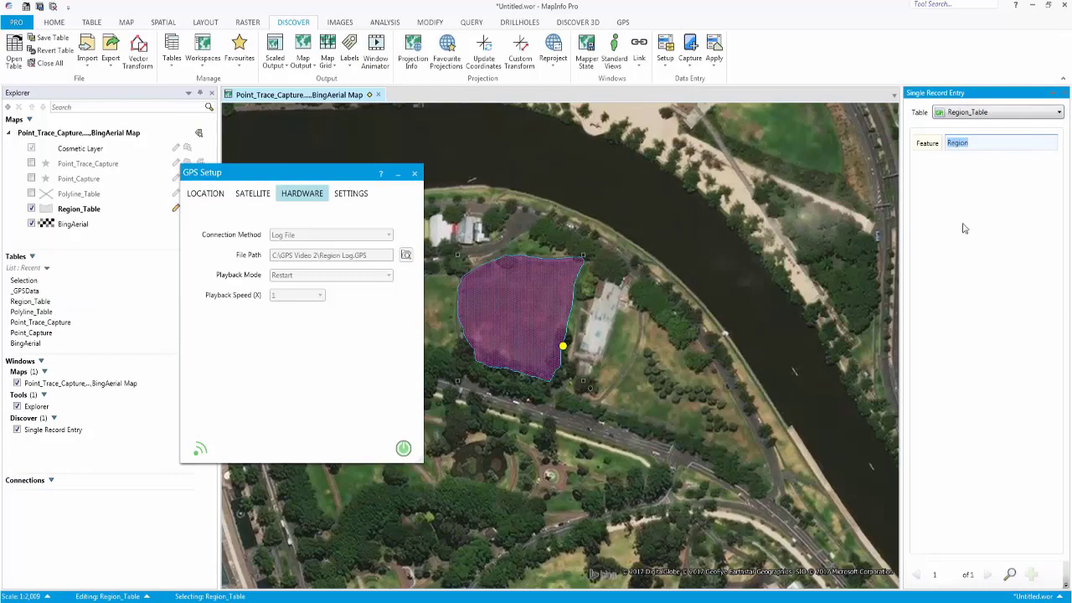
pyautogui.click(1064, 94)
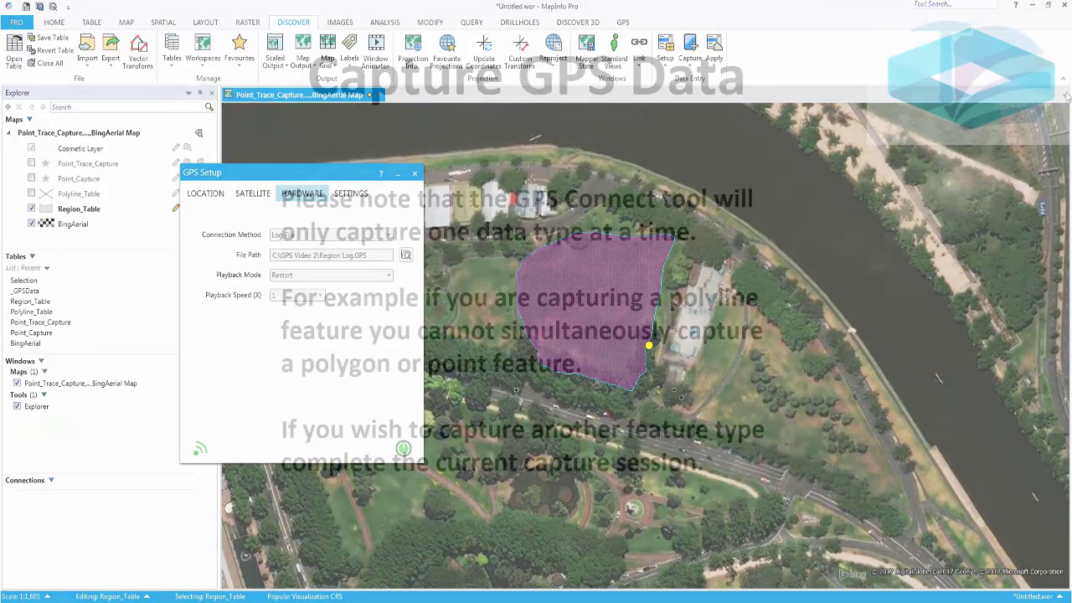